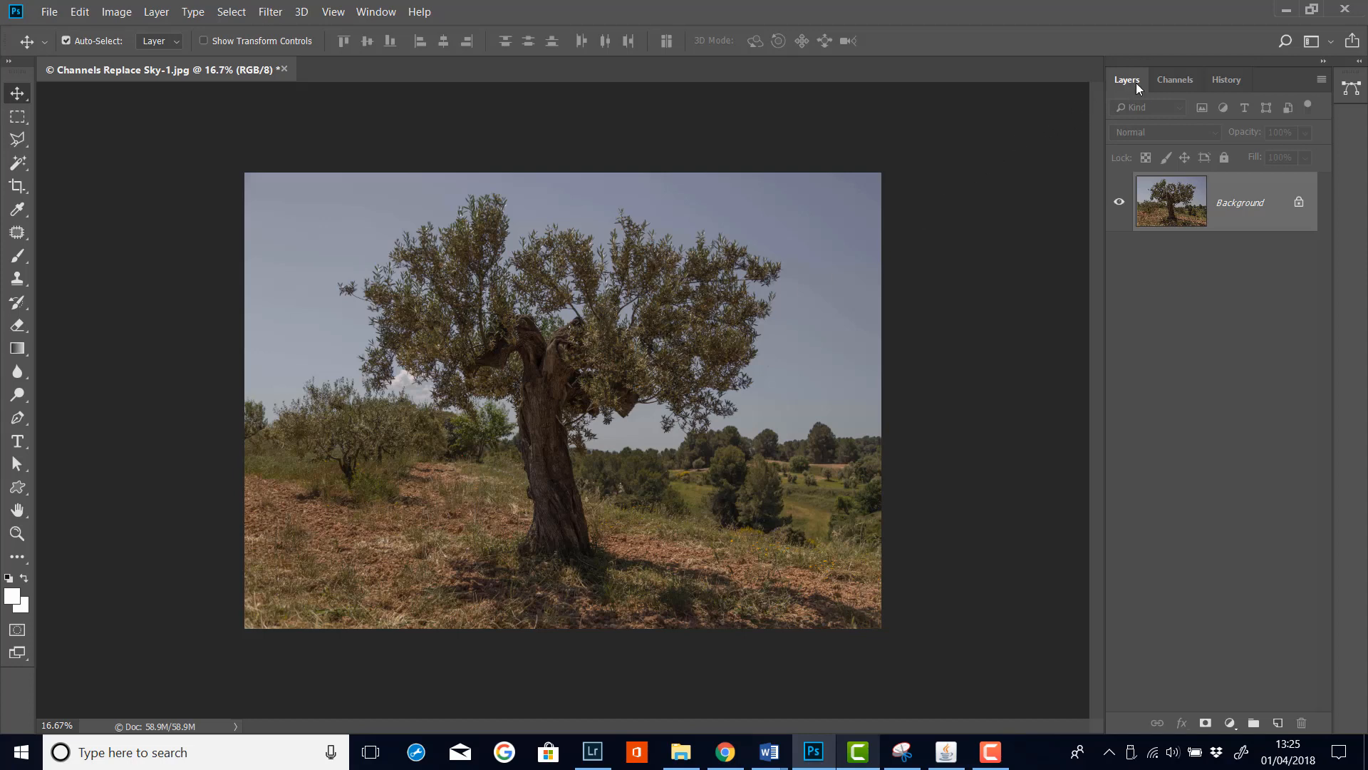
Examine the Red, Green and Blue channels one at a time to compare sky contrast, then restore the composite view
left_click(1174, 80)
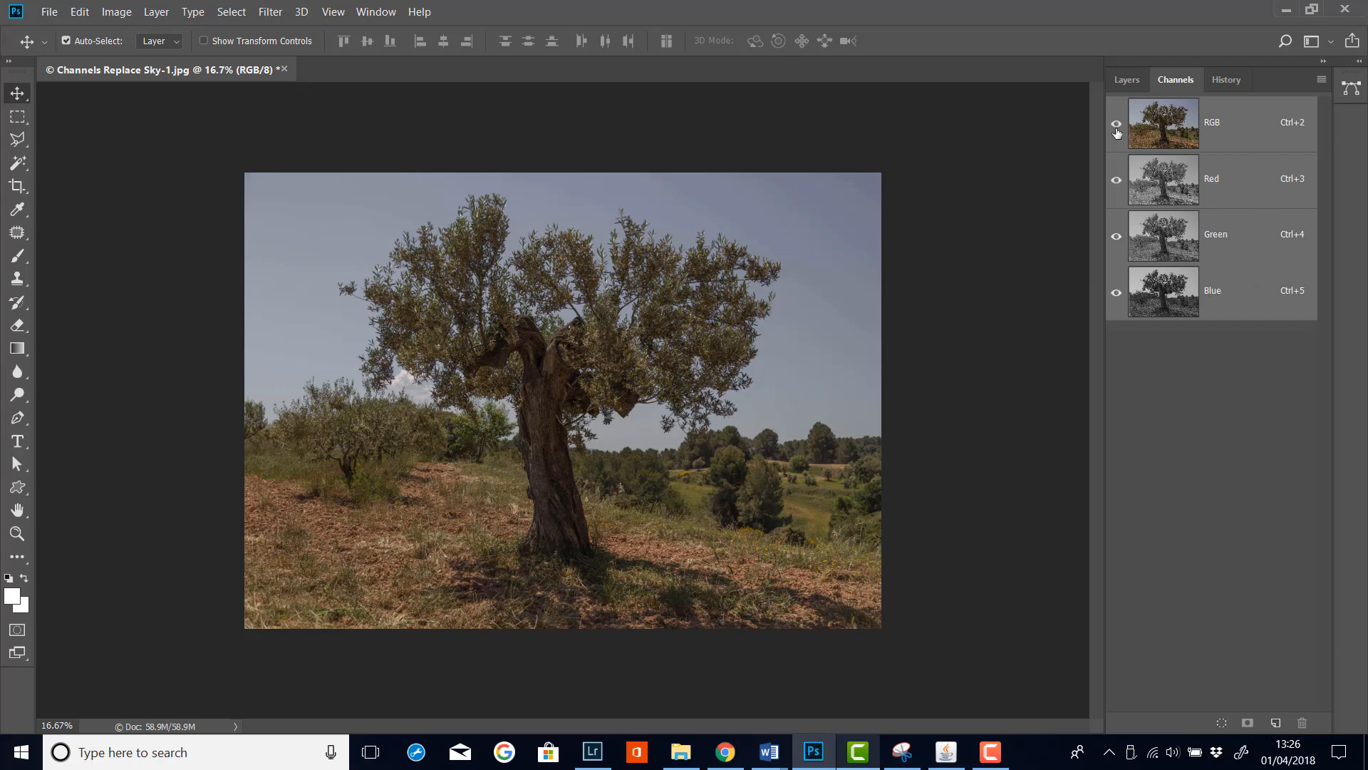
left_click(1117, 180)
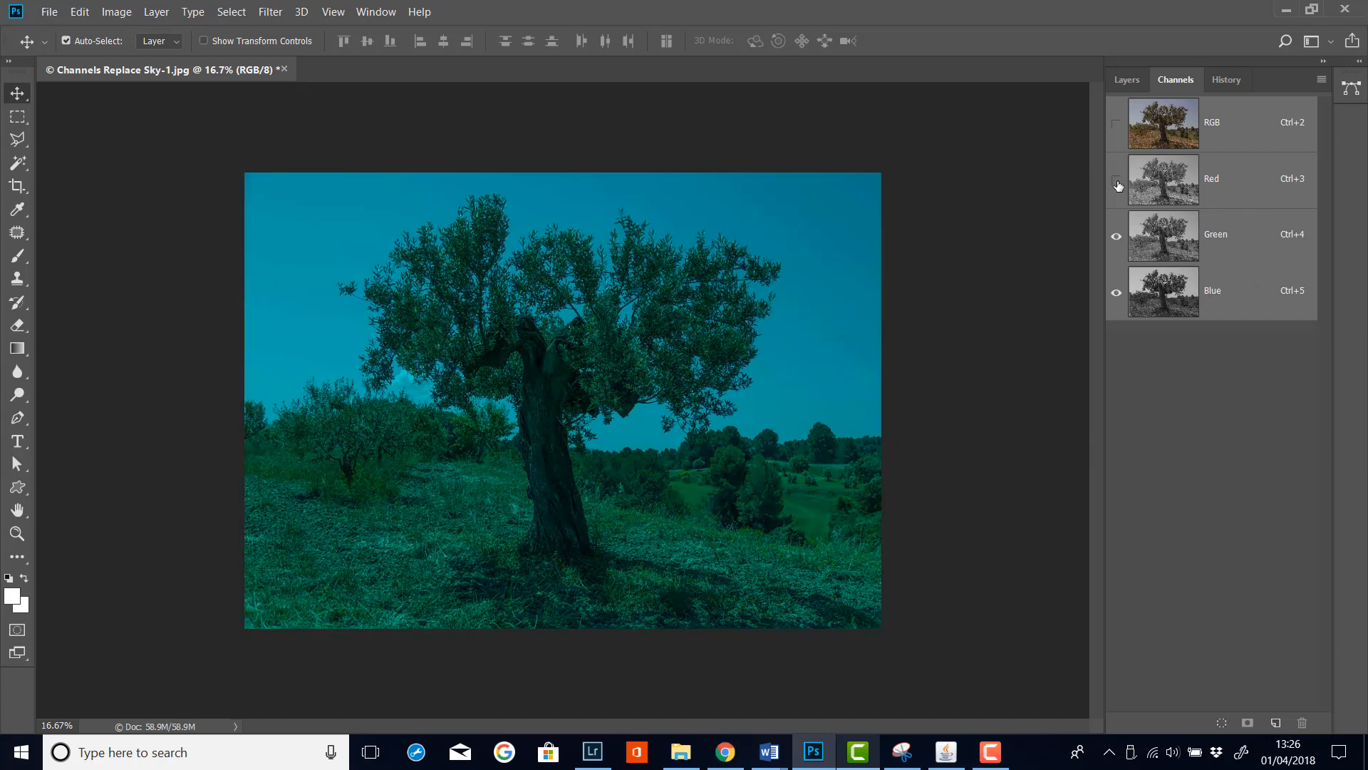
left_click(1117, 180, "alt")
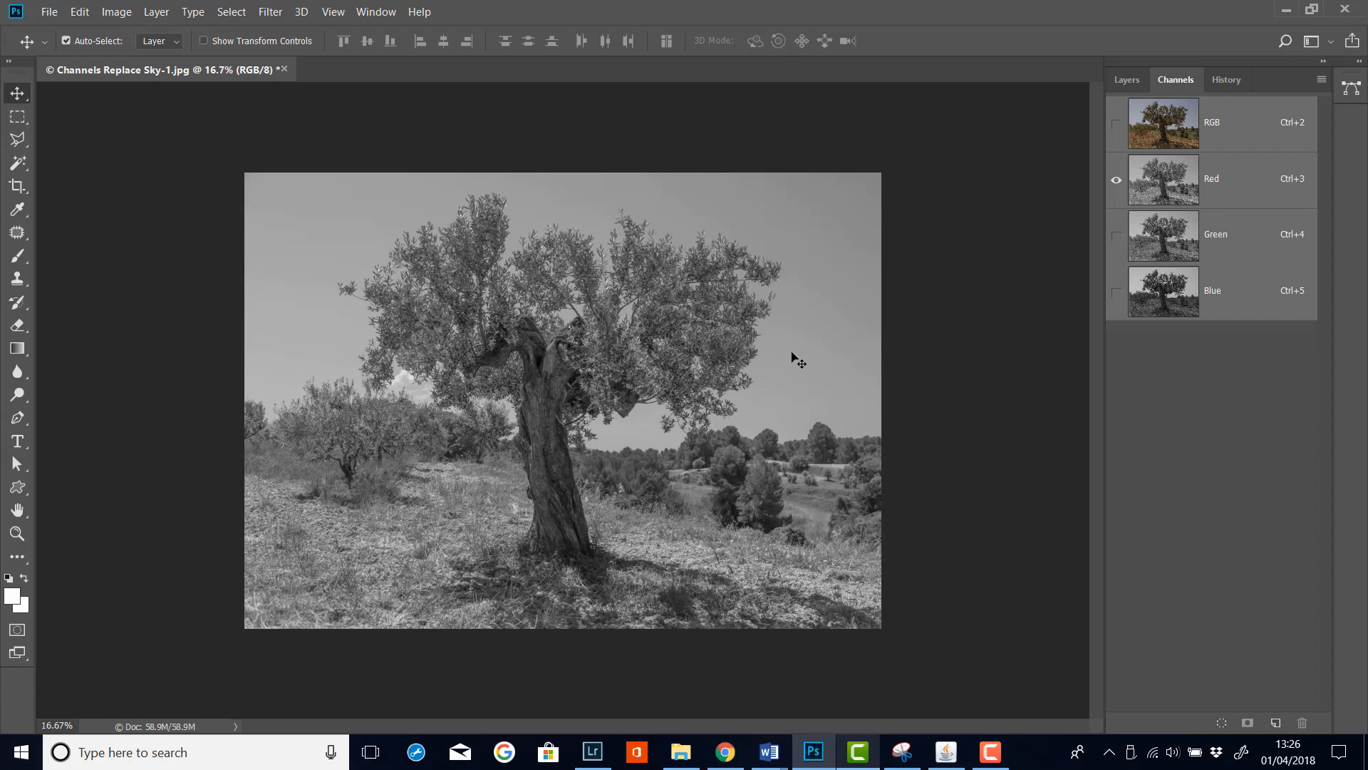
left_click(1117, 236)
left_click(1117, 181)
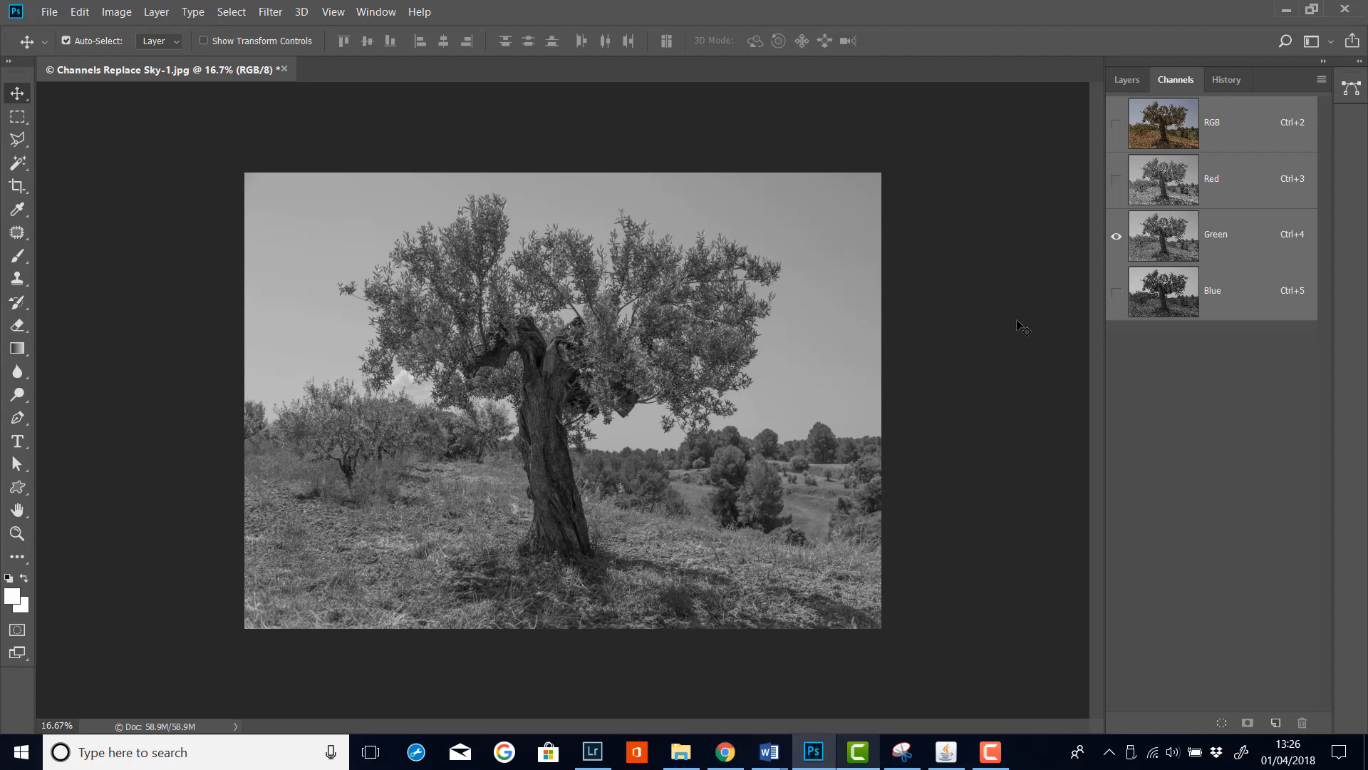
left_click(1117, 292)
left_click(1117, 236)
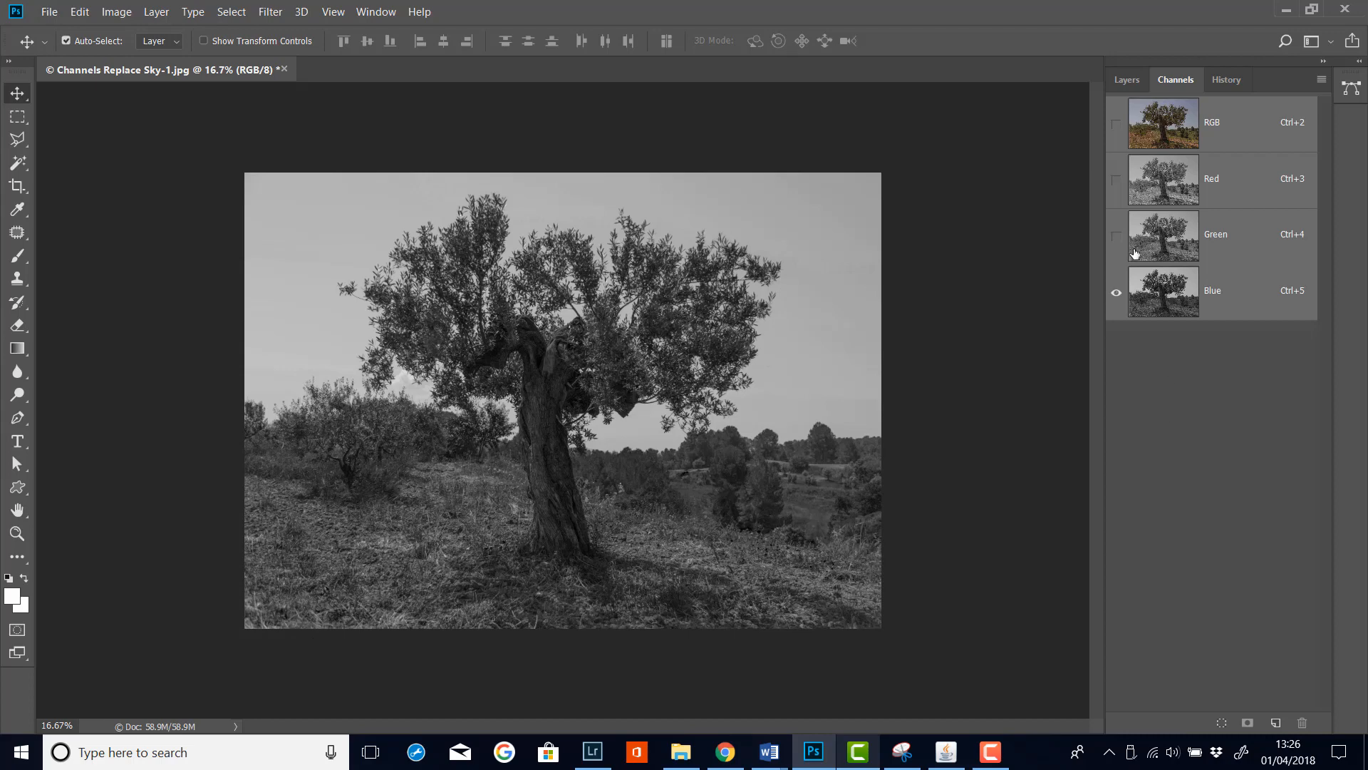
left_click(1117, 125)
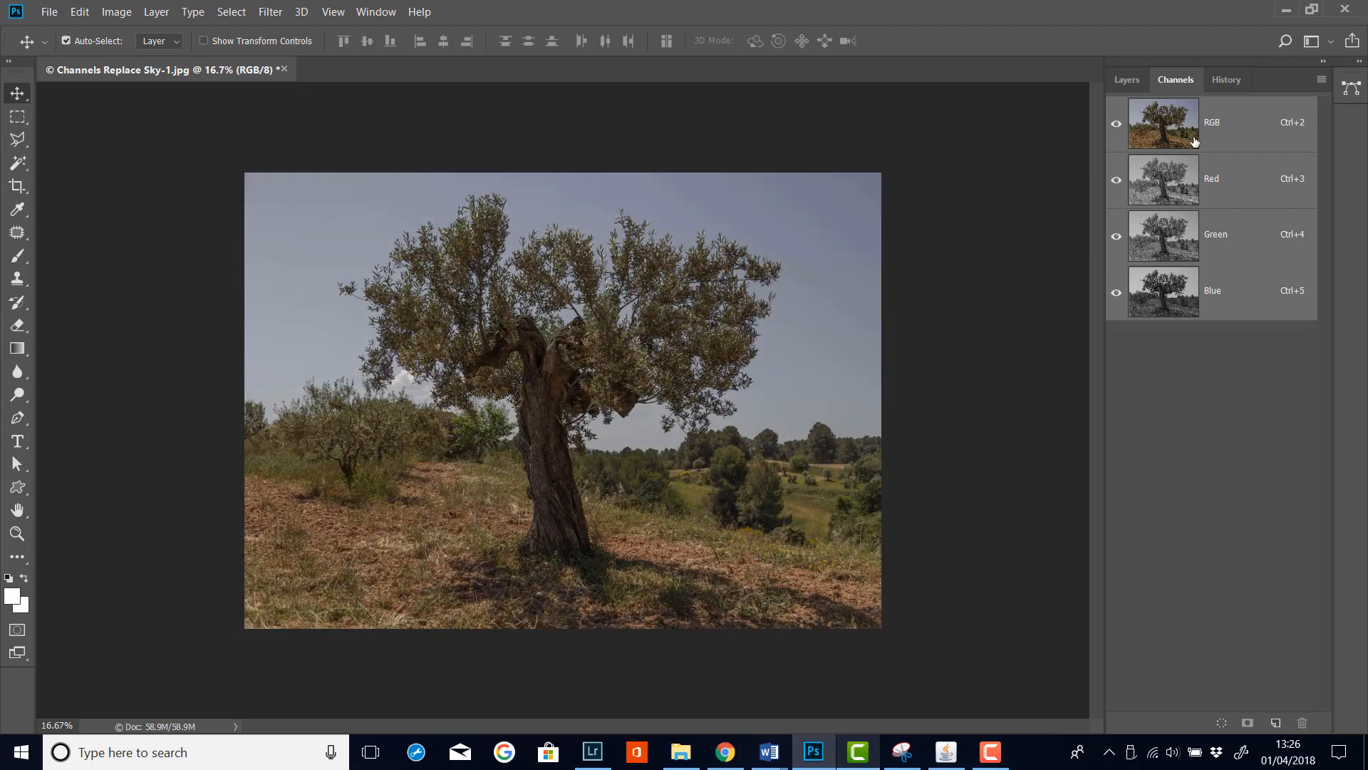
left_click(1126, 80)
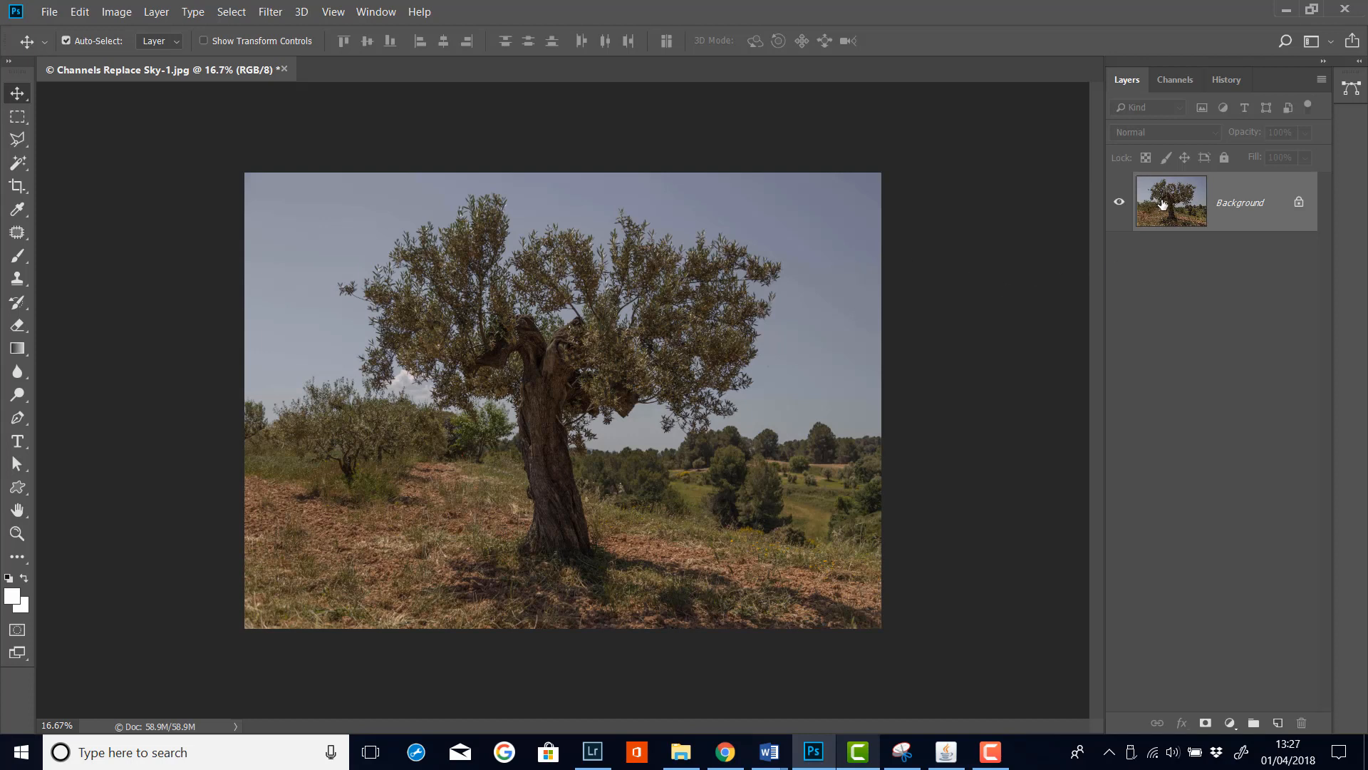
Duplicate the Blue channel as Blue copy
left_click(1183, 81)
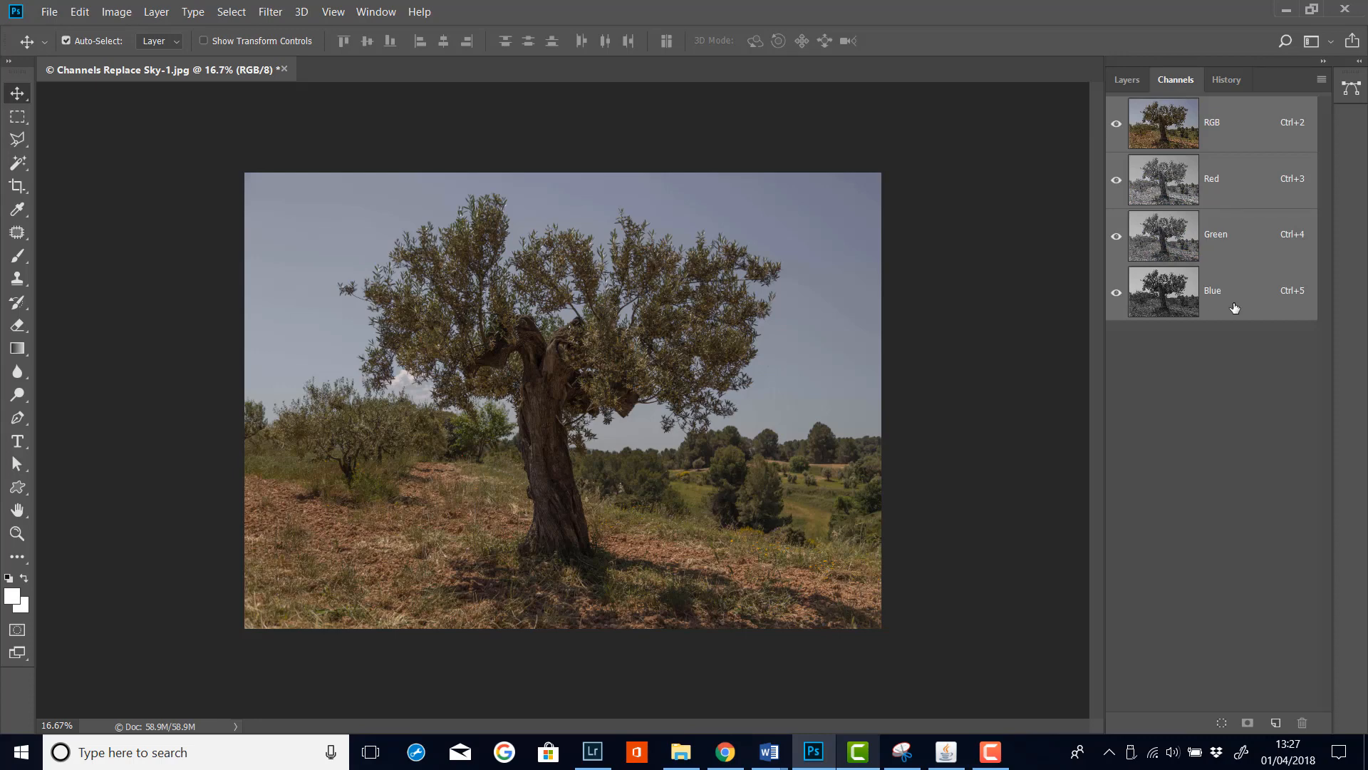
left_click(1235, 308)
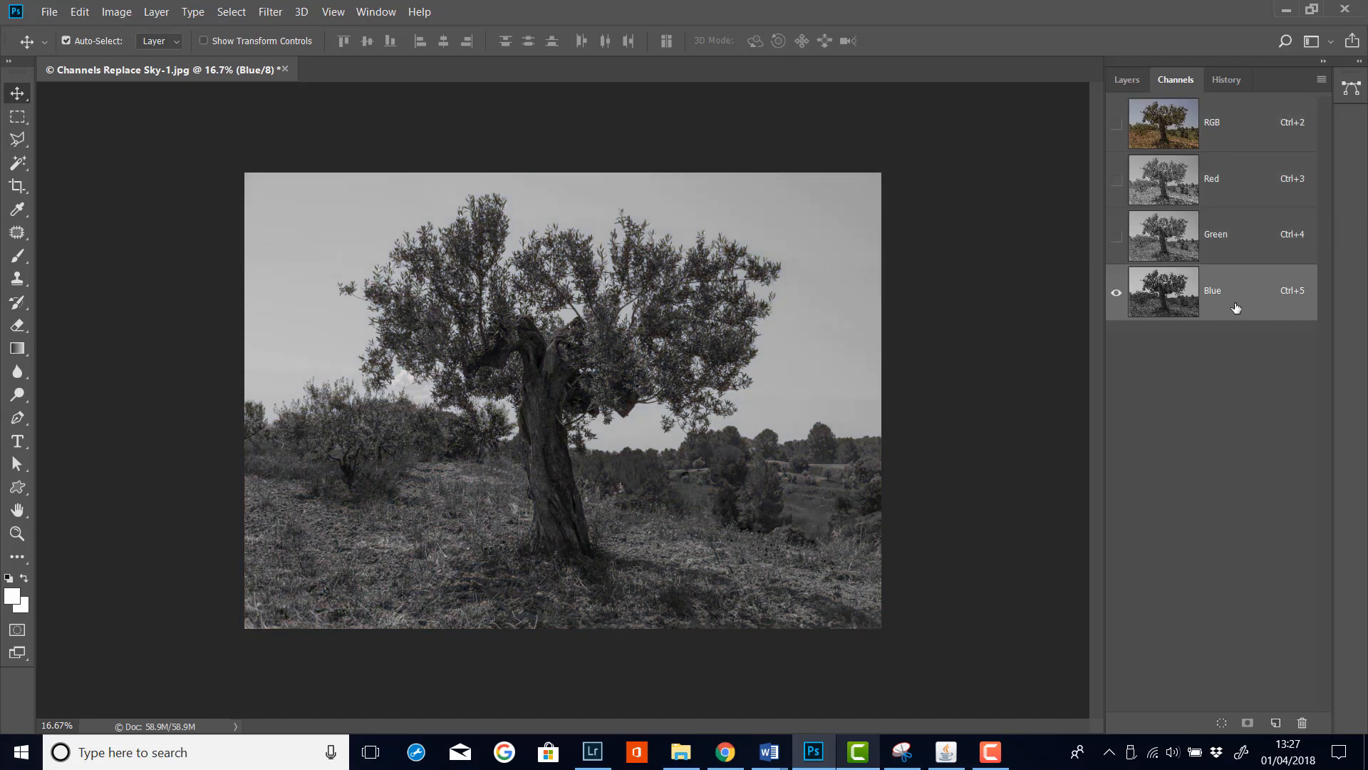
right_click(1239, 299)
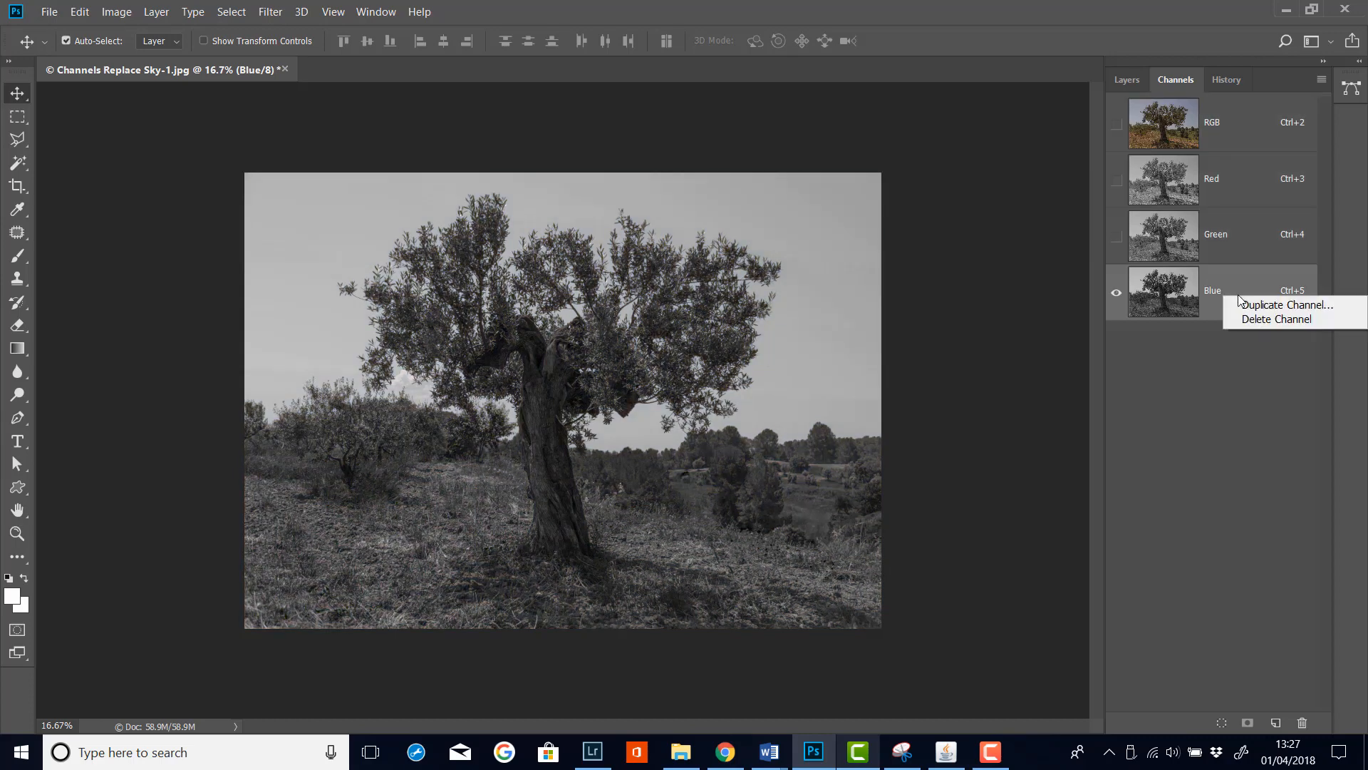
left_click(1282, 309)
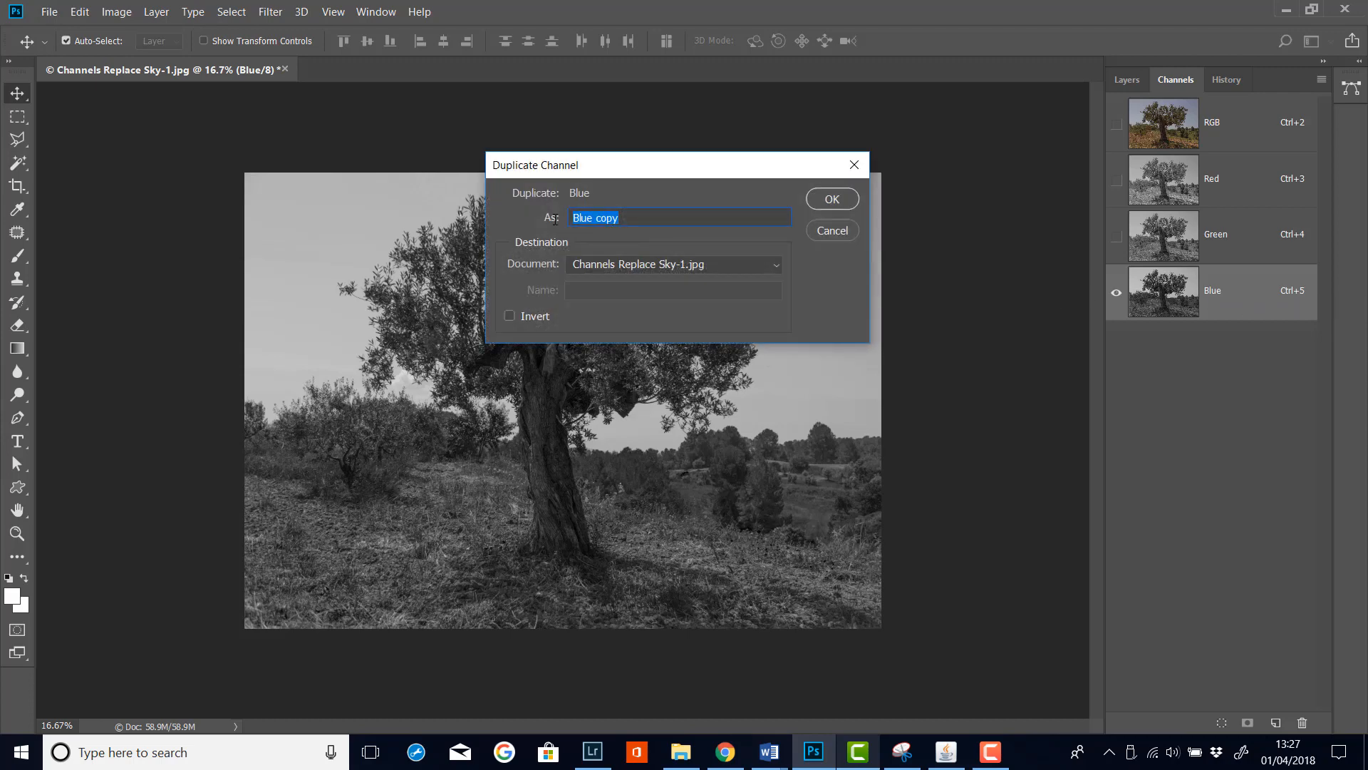
left_click(832, 199)
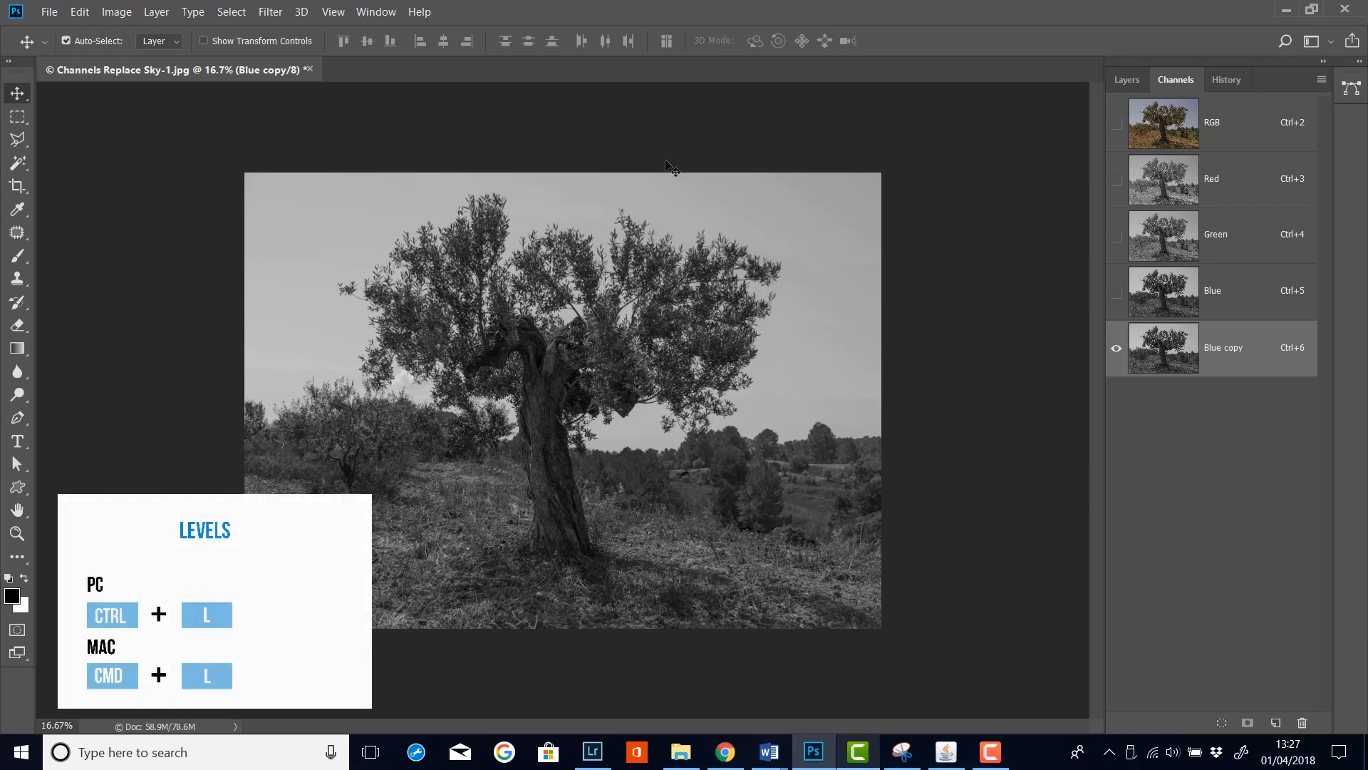
Open Levels for the Blue copy channel and set the black input level to 78
left_click(158, 12)
mouse_move(77, 14)
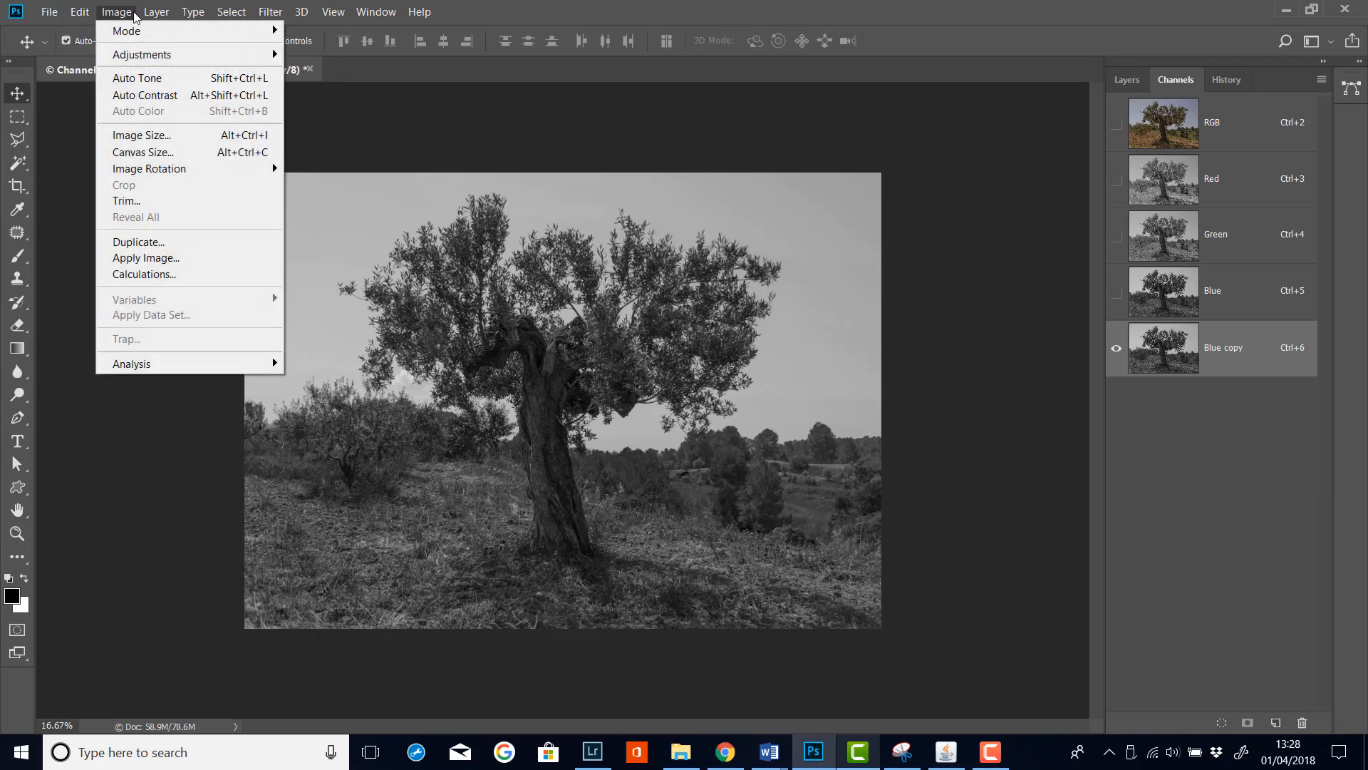
mouse_move(150, 55)
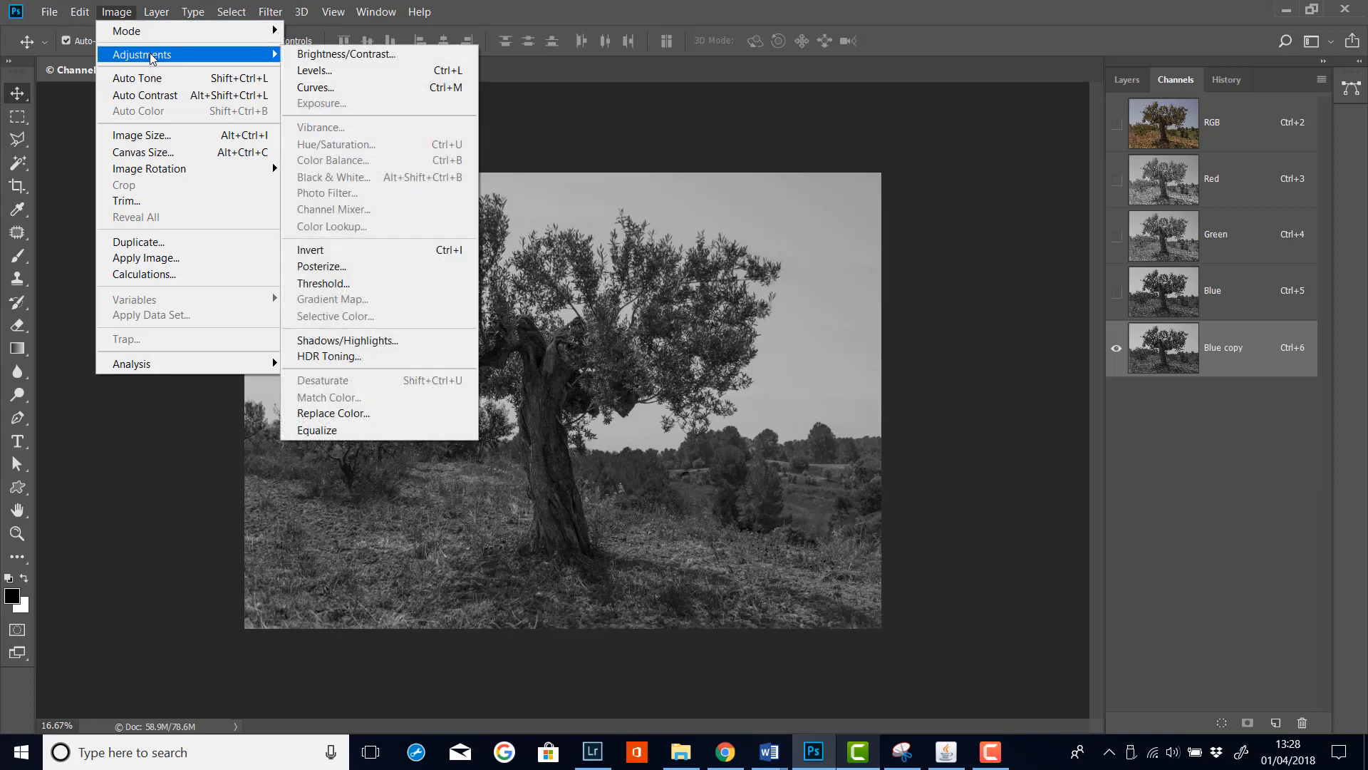
left_click(352, 75)
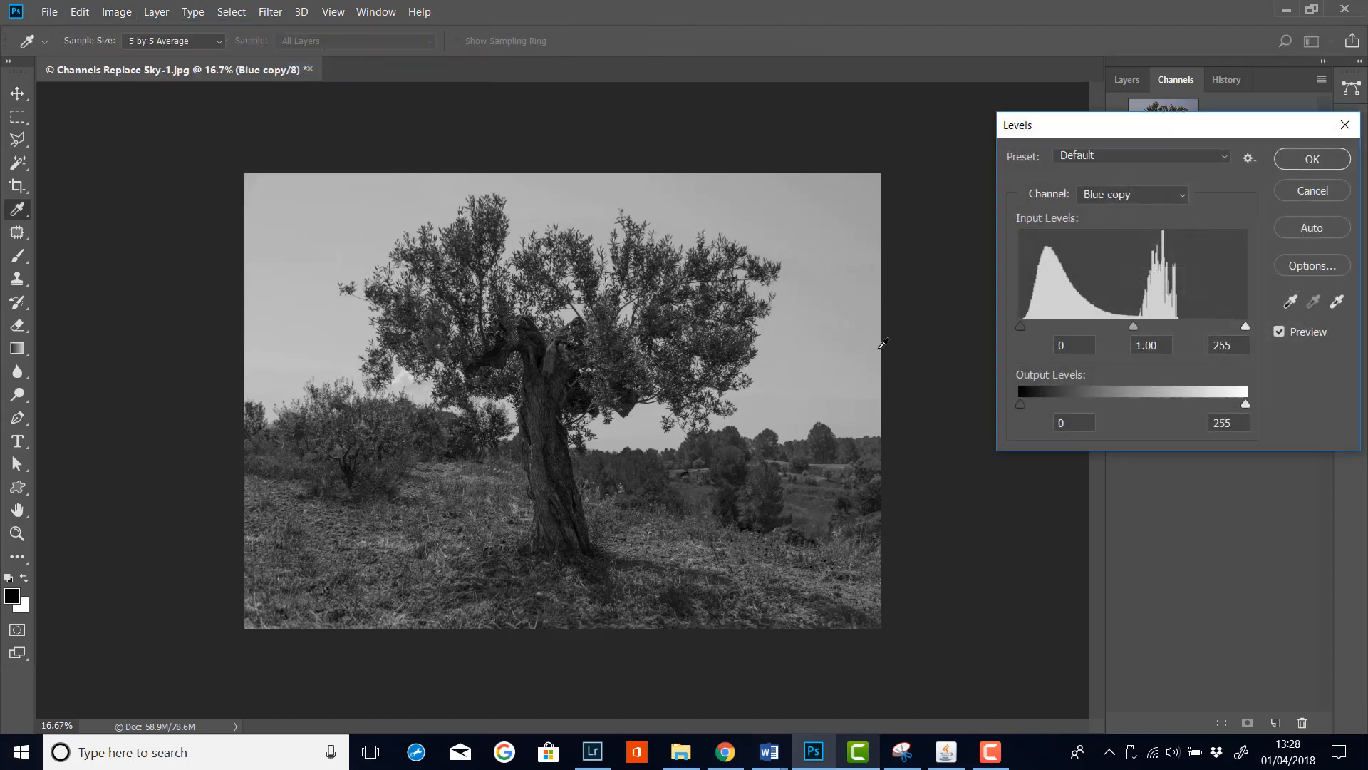
left_click_drag(1159, 136, 1124, 136)
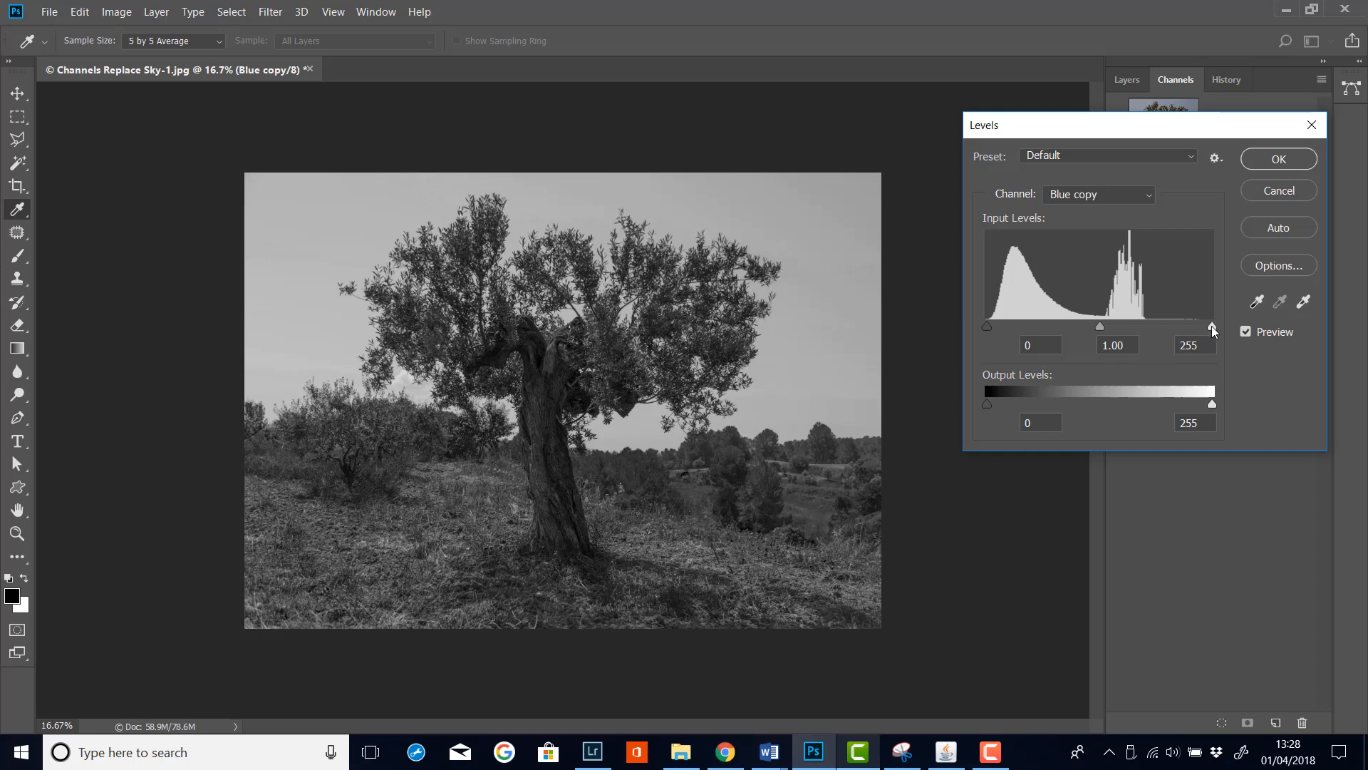
left_click_drag(1212, 327, 1209, 326)
left_click_drag(1182, 327, 1146, 329)
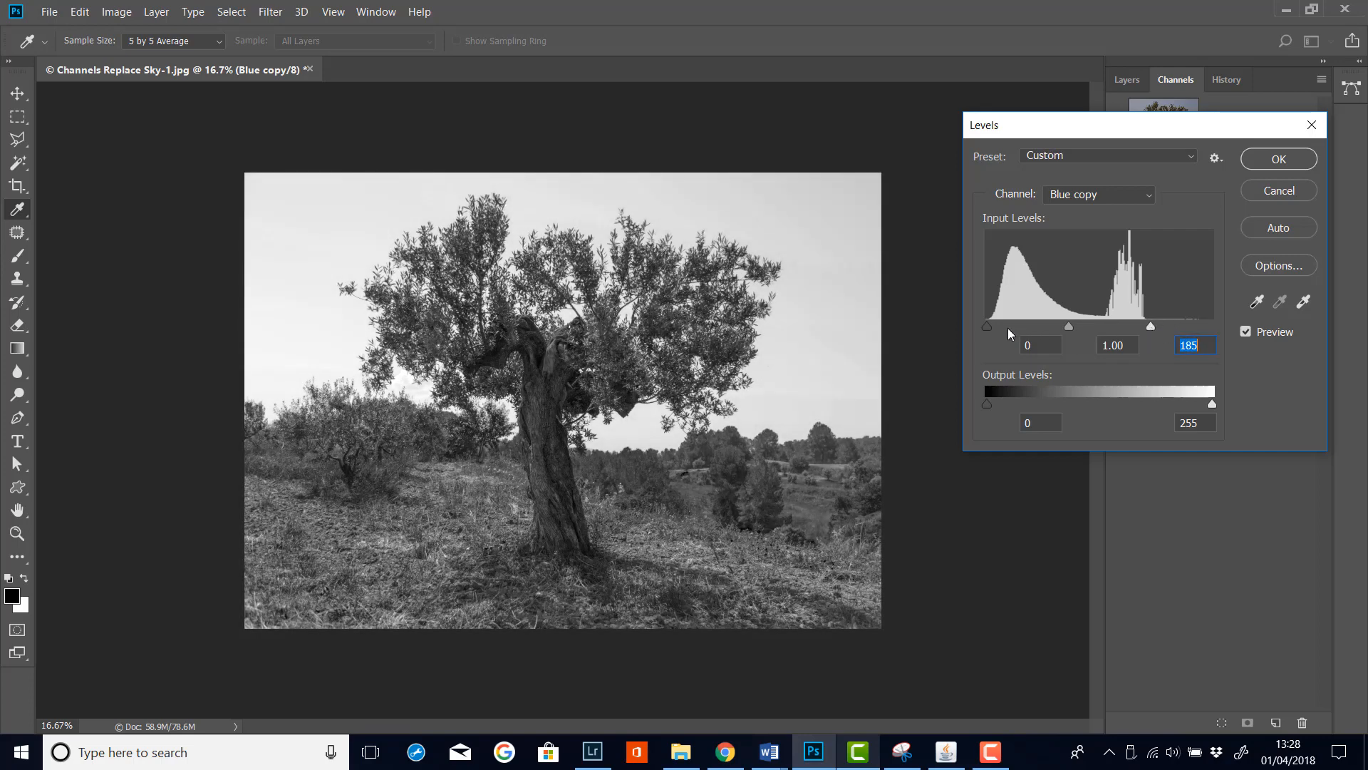
left_click_drag(987, 325, 1019, 324)
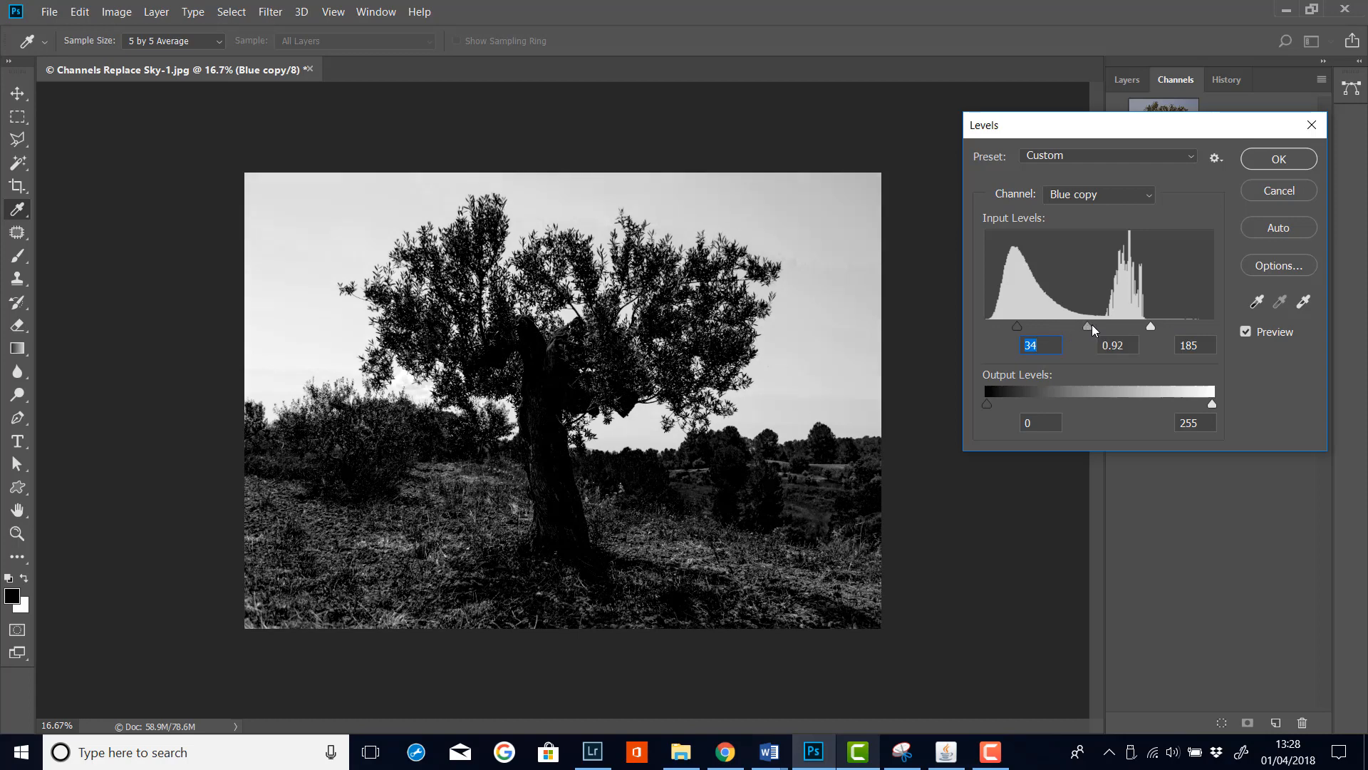
left_click_drag(1092, 324, 1010, 339)
type("78")
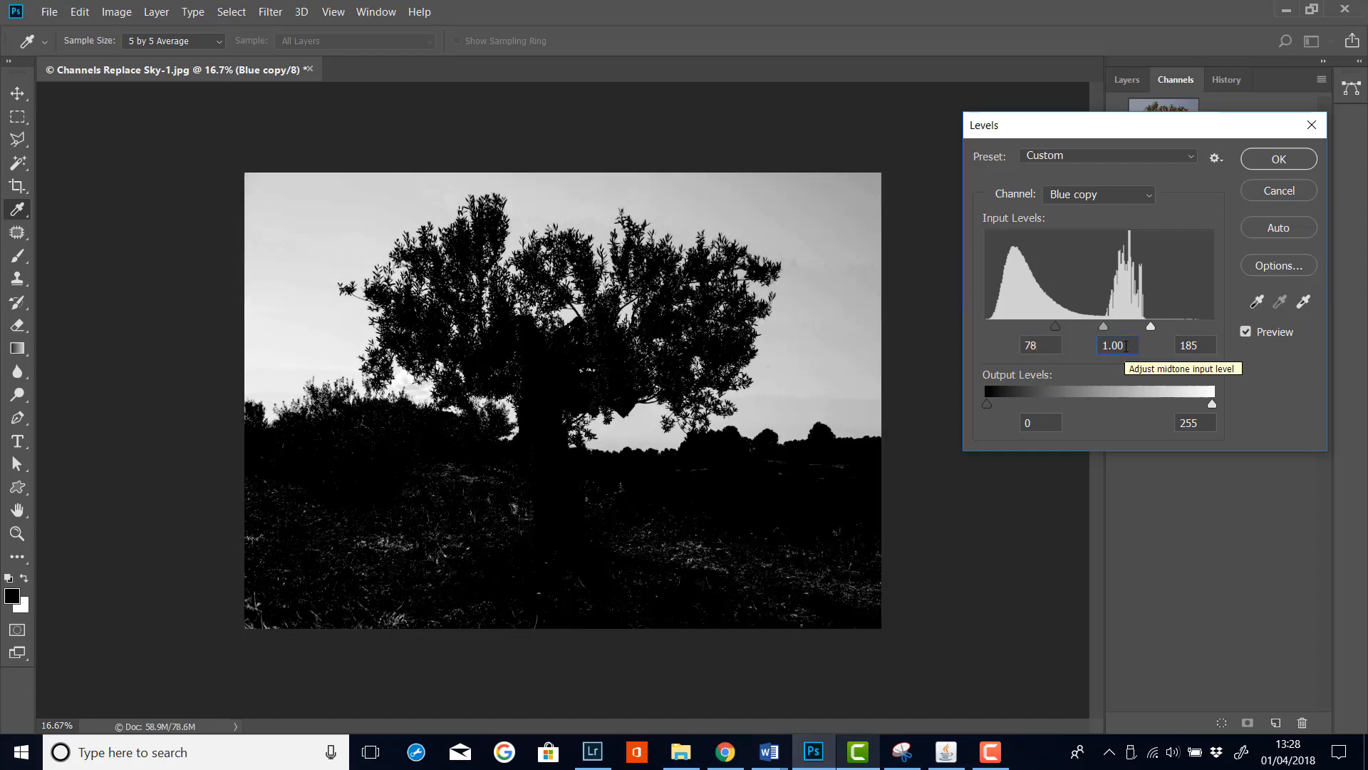
Set the midtone input level to 1.89 and the white input level to 103, then apply the Levels
left_click_drag(1126, 346, 1069, 348)
type("1")
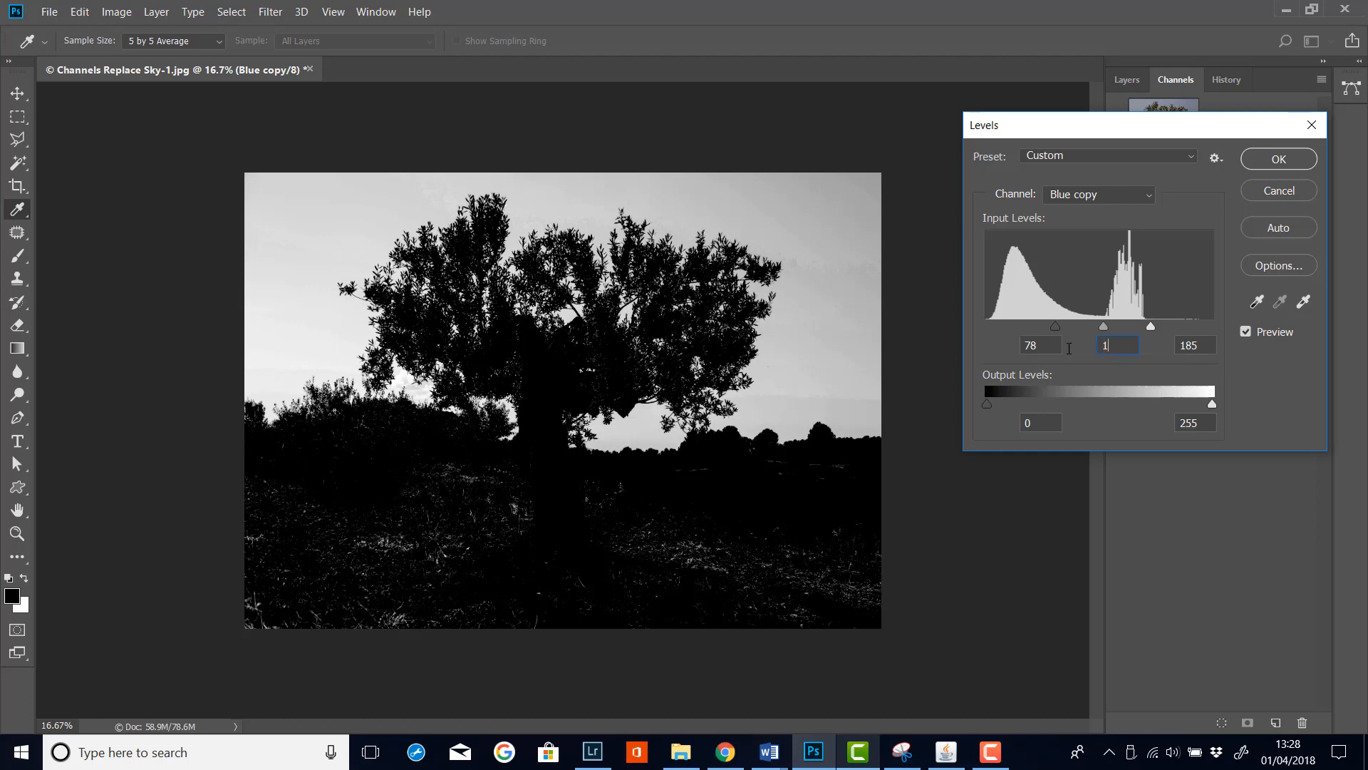
type(".89")
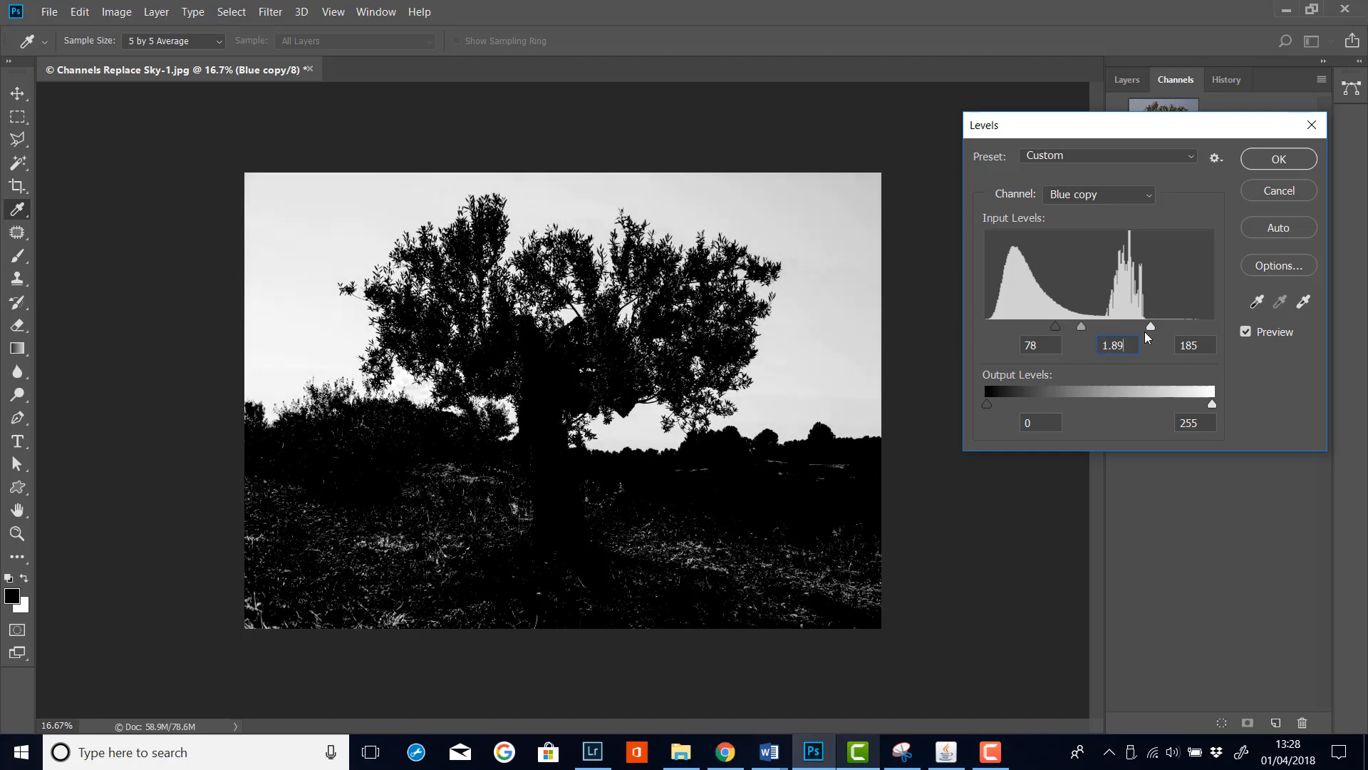
left_click_drag(1207, 347, 1113, 346)
type("103")
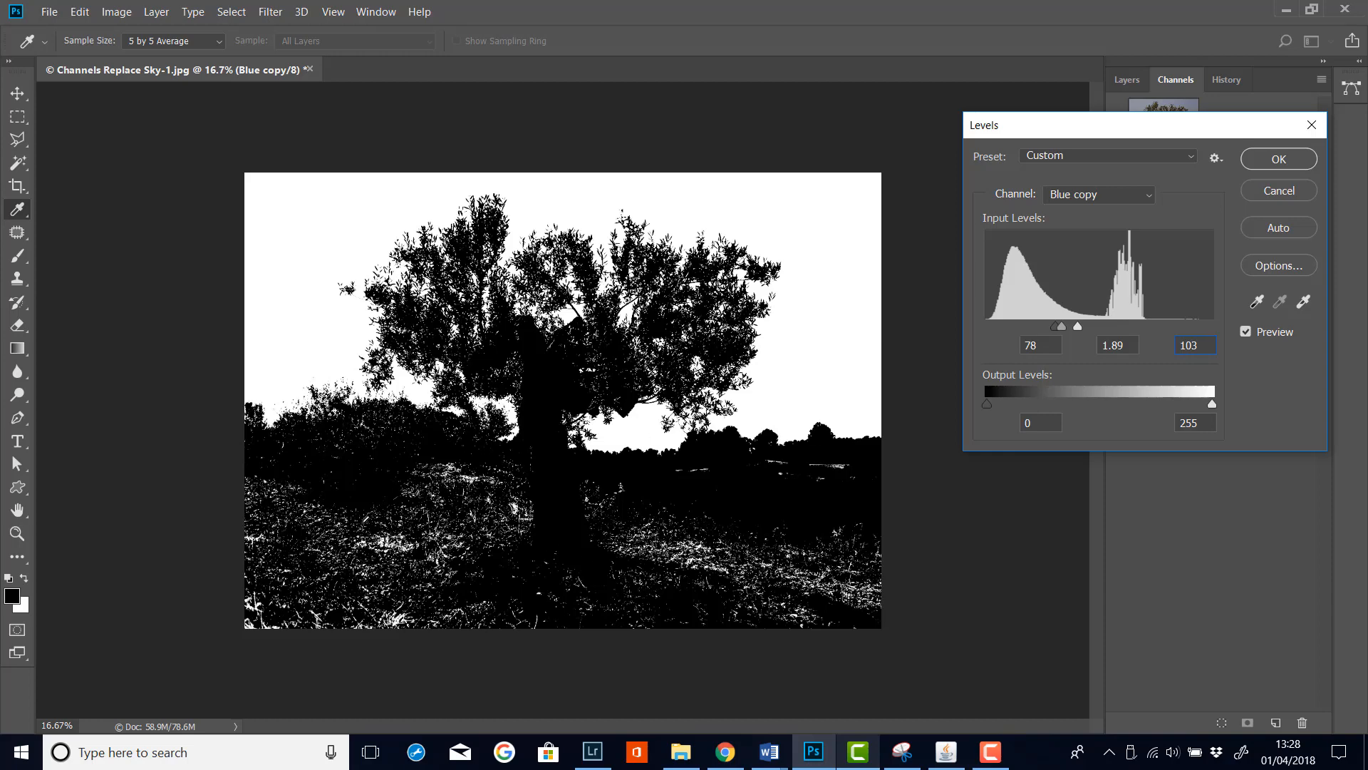
left_click(1285, 163)
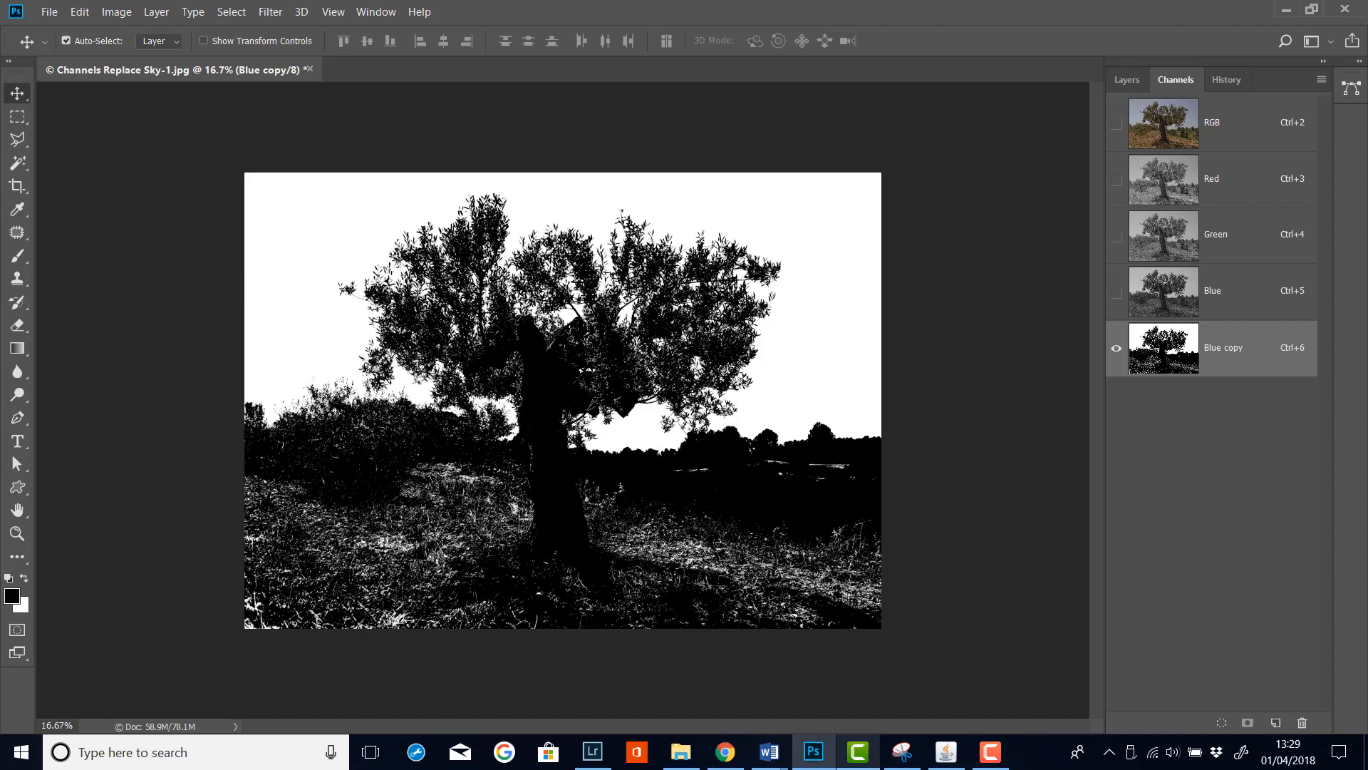
Paint the ground area black on the Blue copy channel with a 700 px Brush tool
left_click(20, 257)
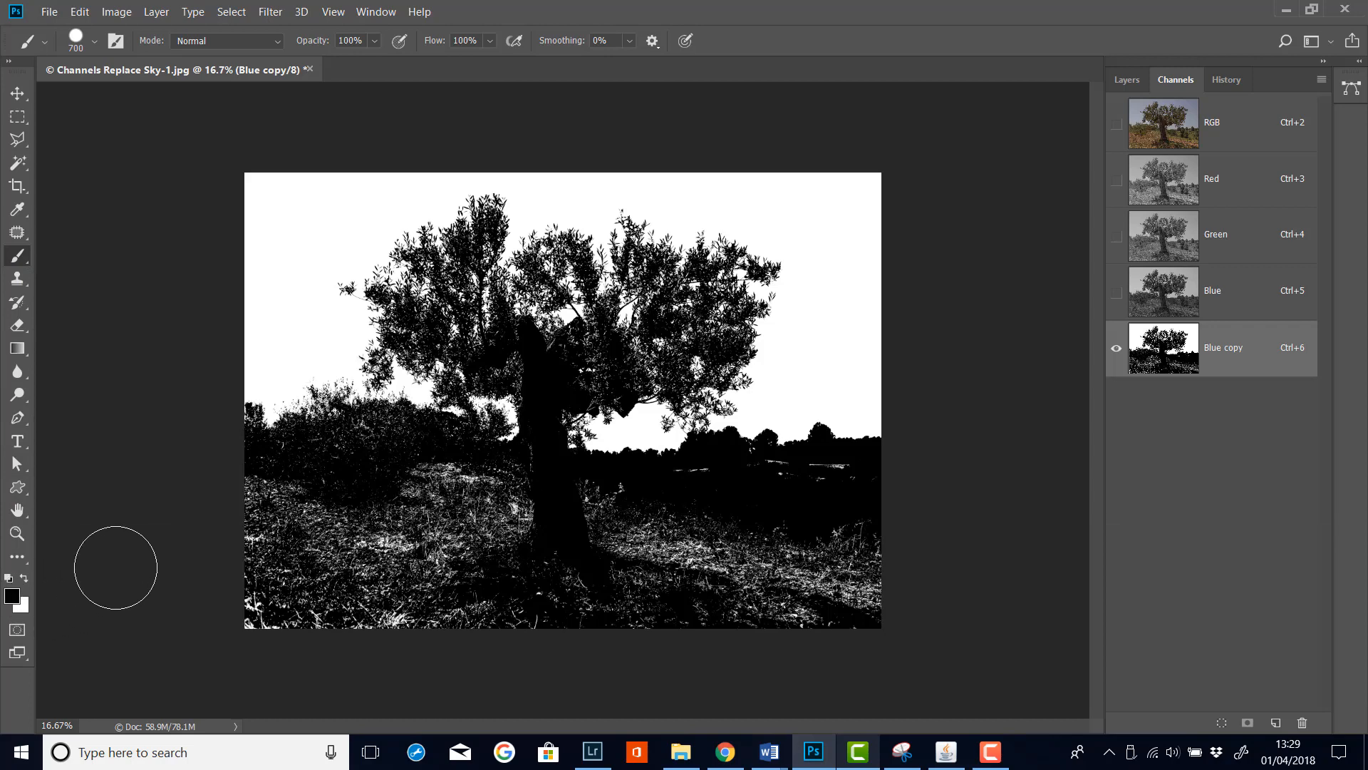
key("d")
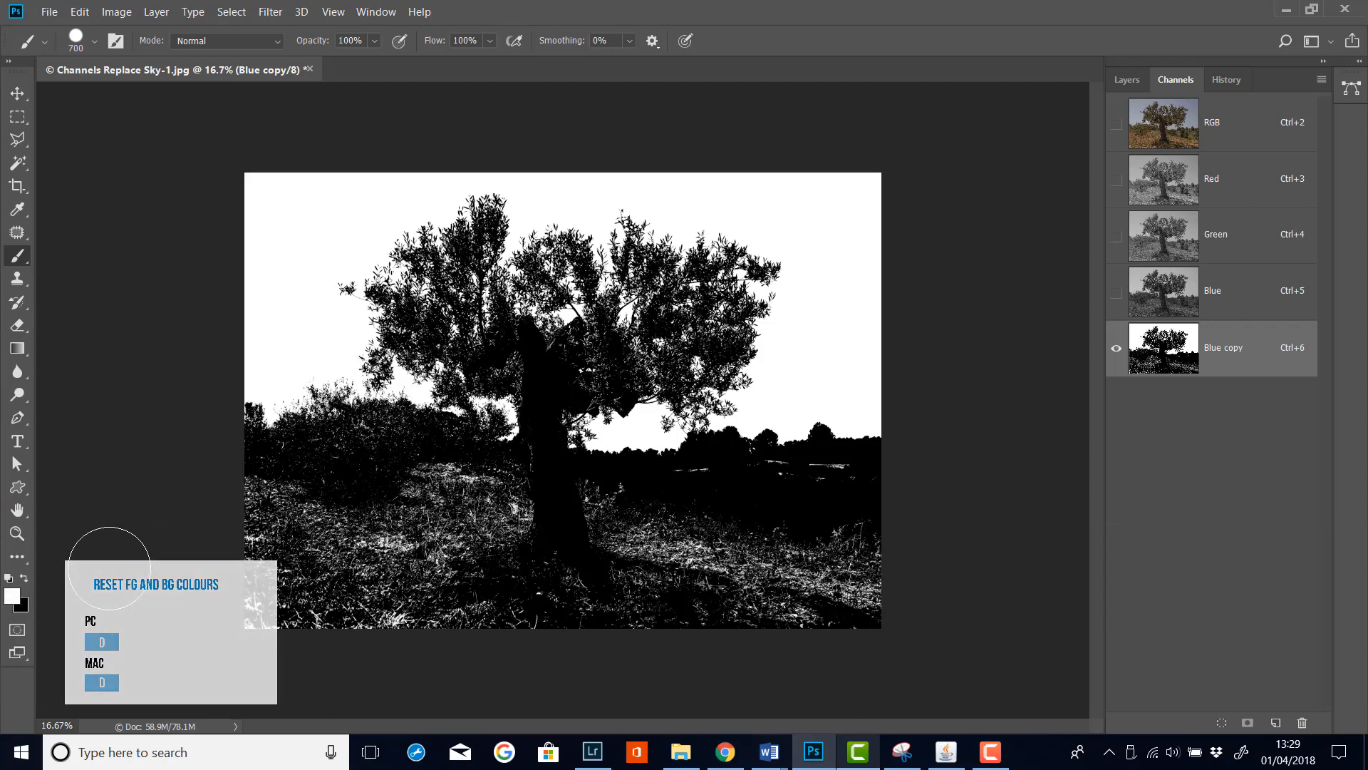
key("x")
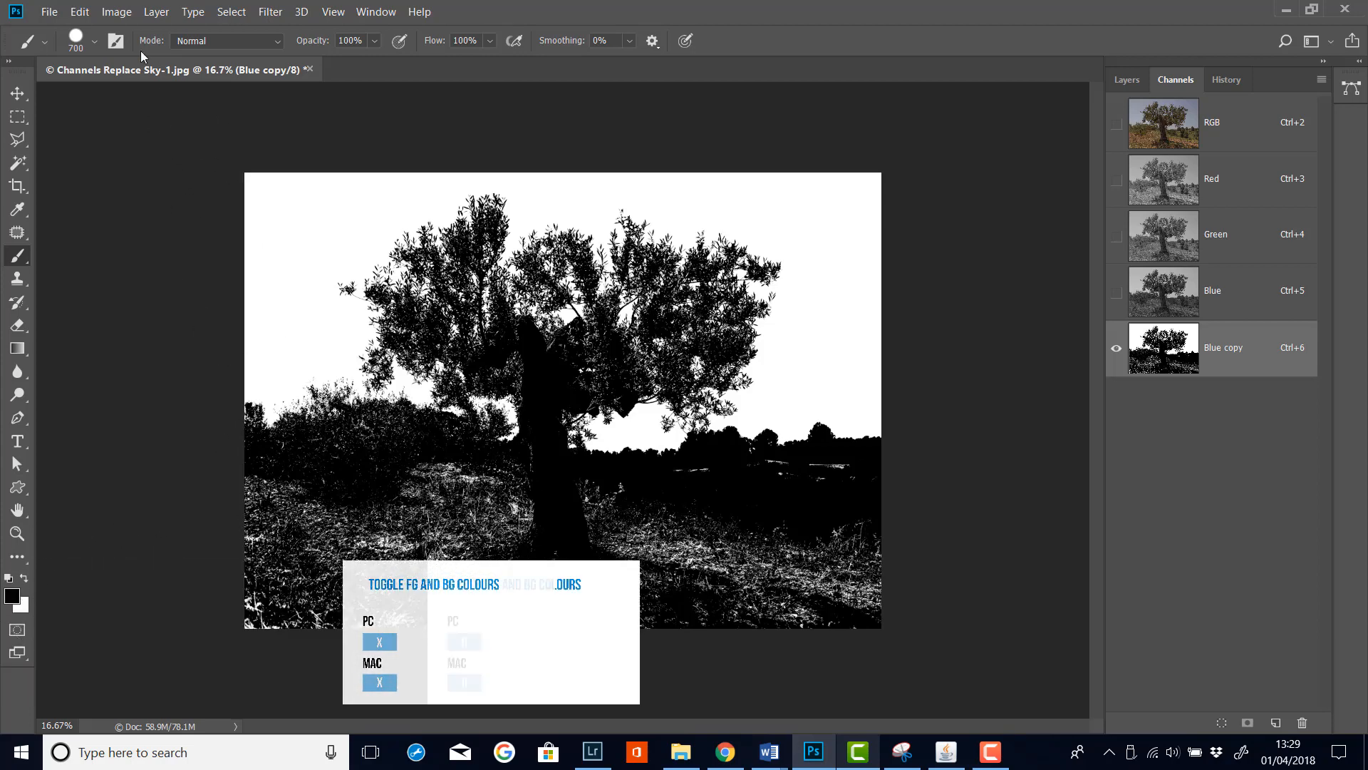
left_click(96, 42)
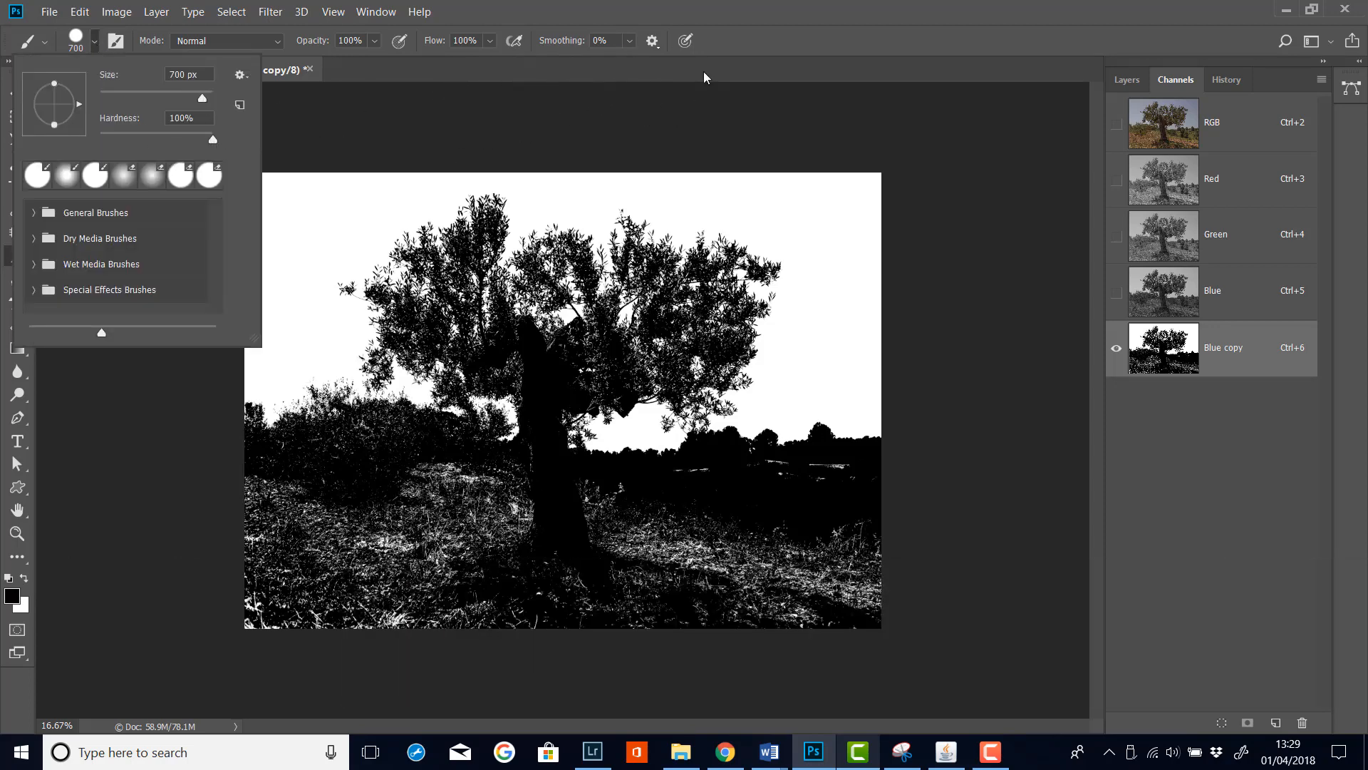
left_click(778, 19)
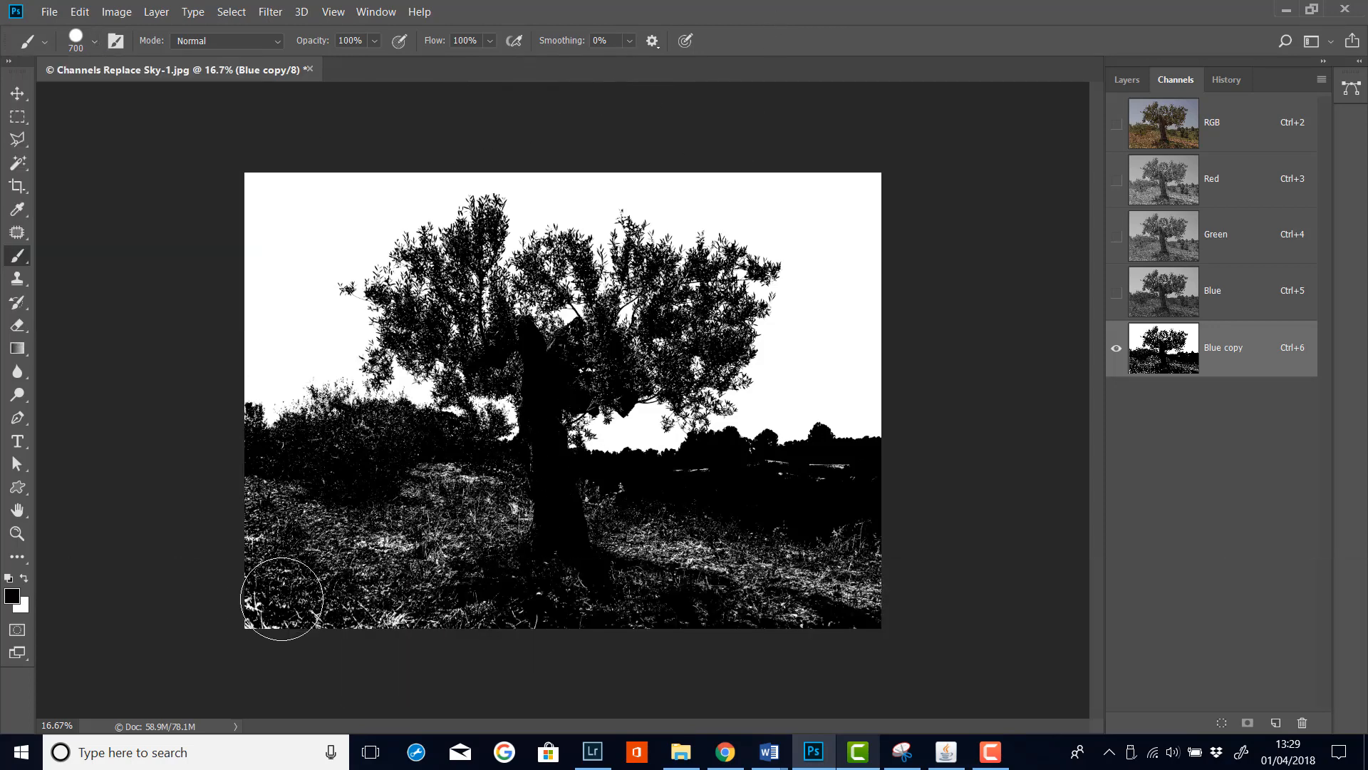
mouse_move(276, 591)
left_mouse_down()
mouse_move(896, 587)
mouse_move(645, 545)
mouse_move(872, 532)
mouse_move(846, 525)
mouse_move(864, 491)
mouse_move(592, 510)
mouse_move(529, 545)
mouse_move(636, 548)
mouse_move(524, 530)
mouse_move(503, 493)
mouse_move(449, 501)
mouse_move(456, 486)
mouse_move(412, 523)
mouse_move(409, 545)
mouse_move(526, 570)
mouse_move(396, 561)
mouse_move(246, 511)
mouse_move(356, 545)
mouse_move(414, 536)
mouse_move(233, 568)
mouse_move(388, 569)
mouse_move(524, 511)
mouse_move(680, 552)
left_mouse_up()
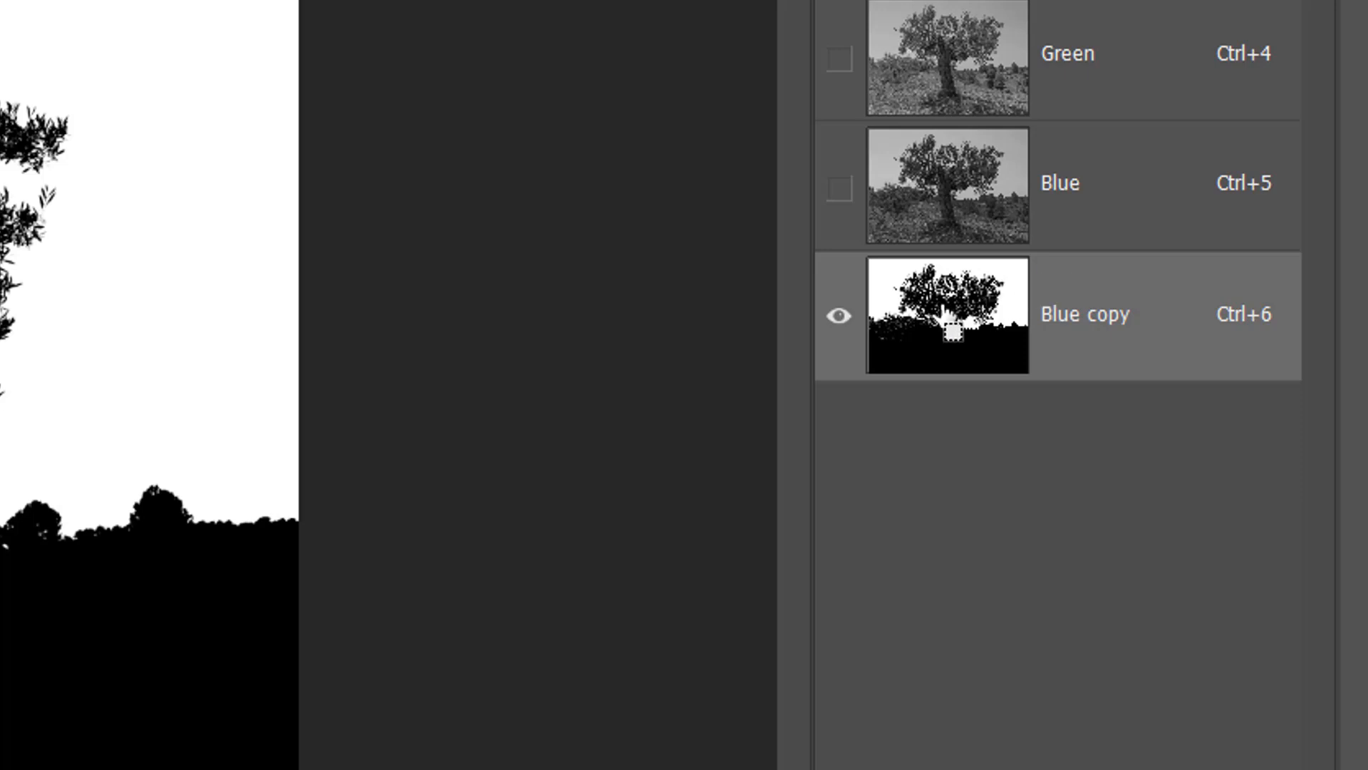
Load the Blue copy channel as a selection, return to the composite image, and add a Curves adjustment layer
left_click(942, 317, "ctrl")
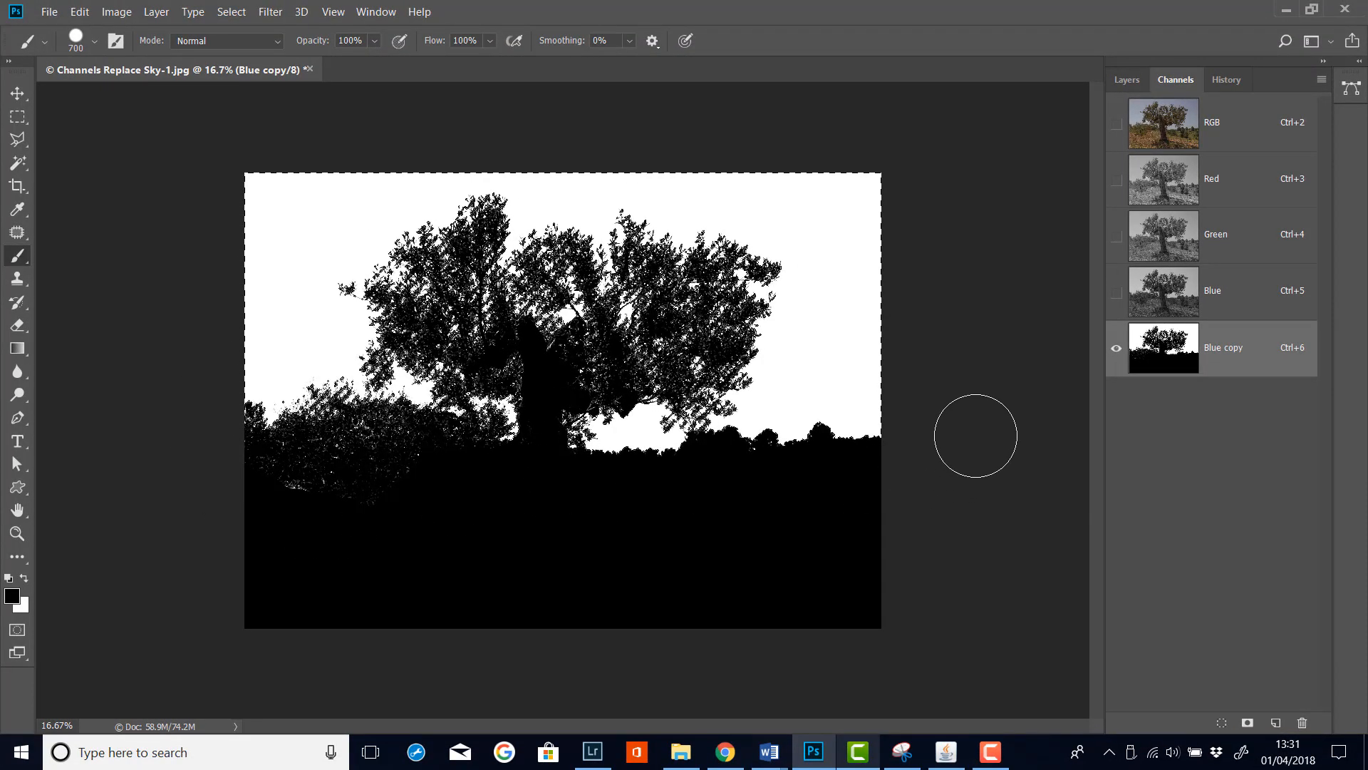
left_click(1117, 124)
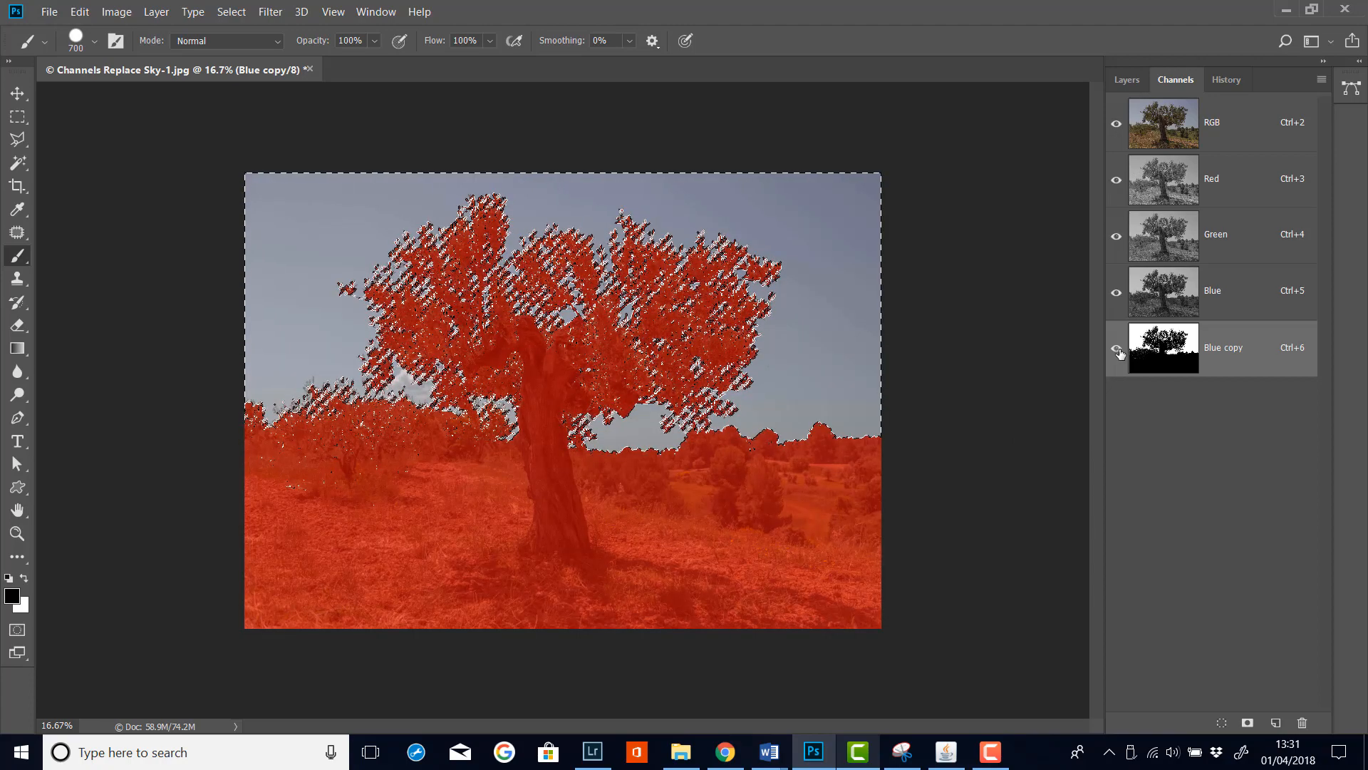
left_click(1117, 348)
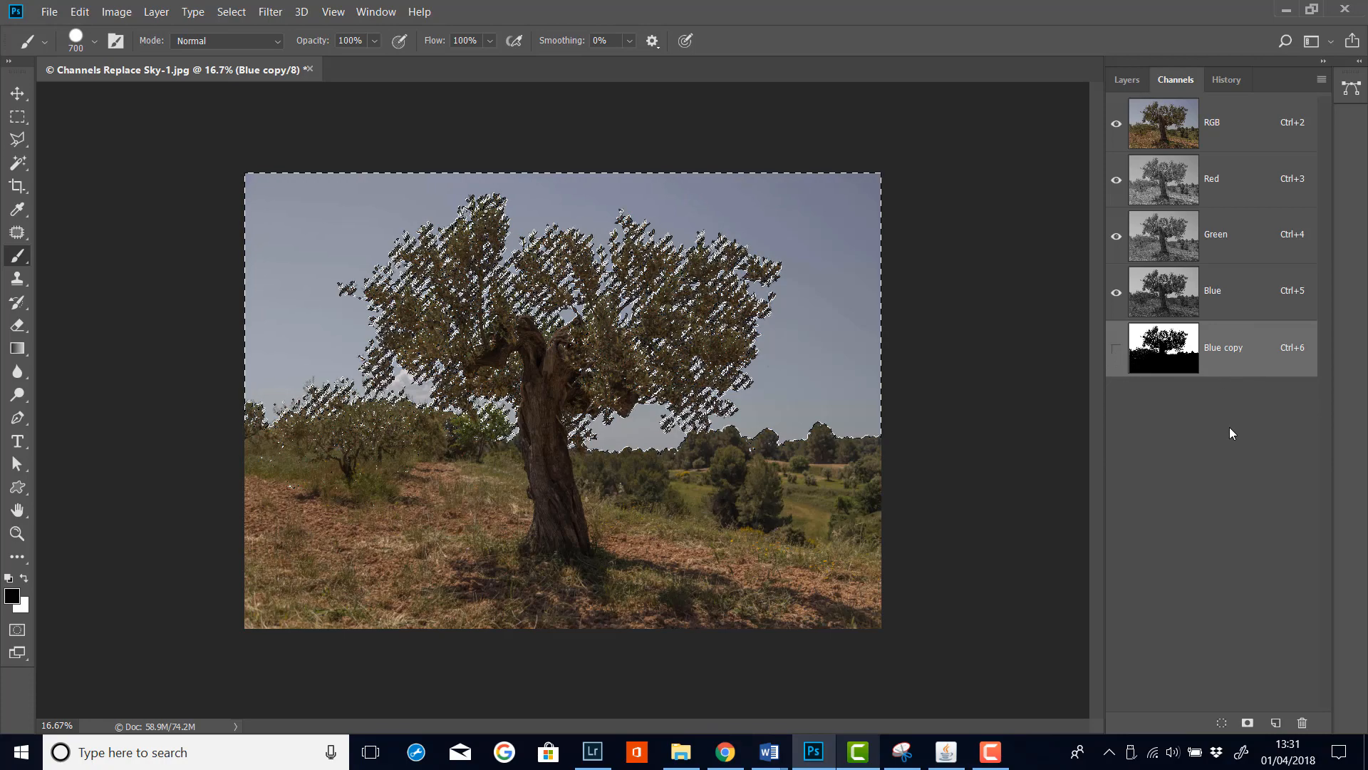
left_click(1128, 80)
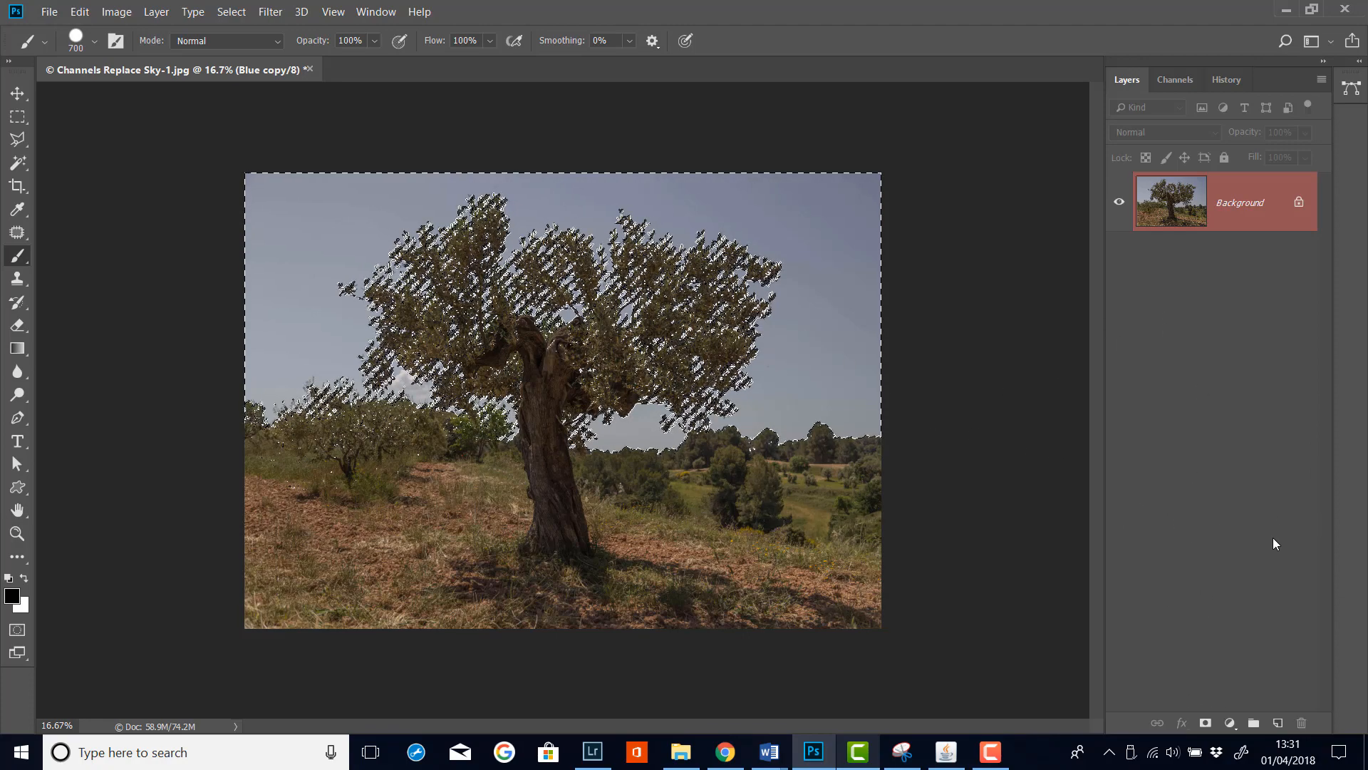
left_click(1230, 723)
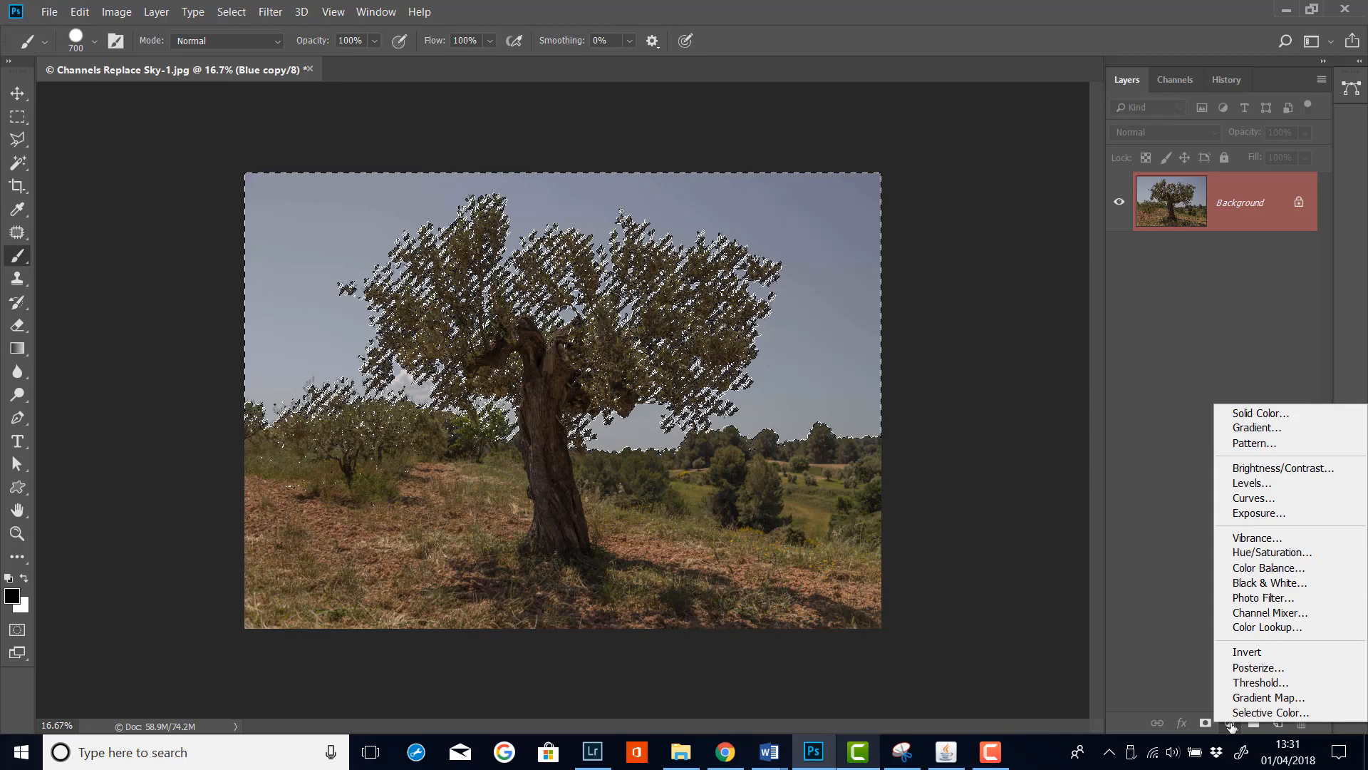
left_click(1269, 499)
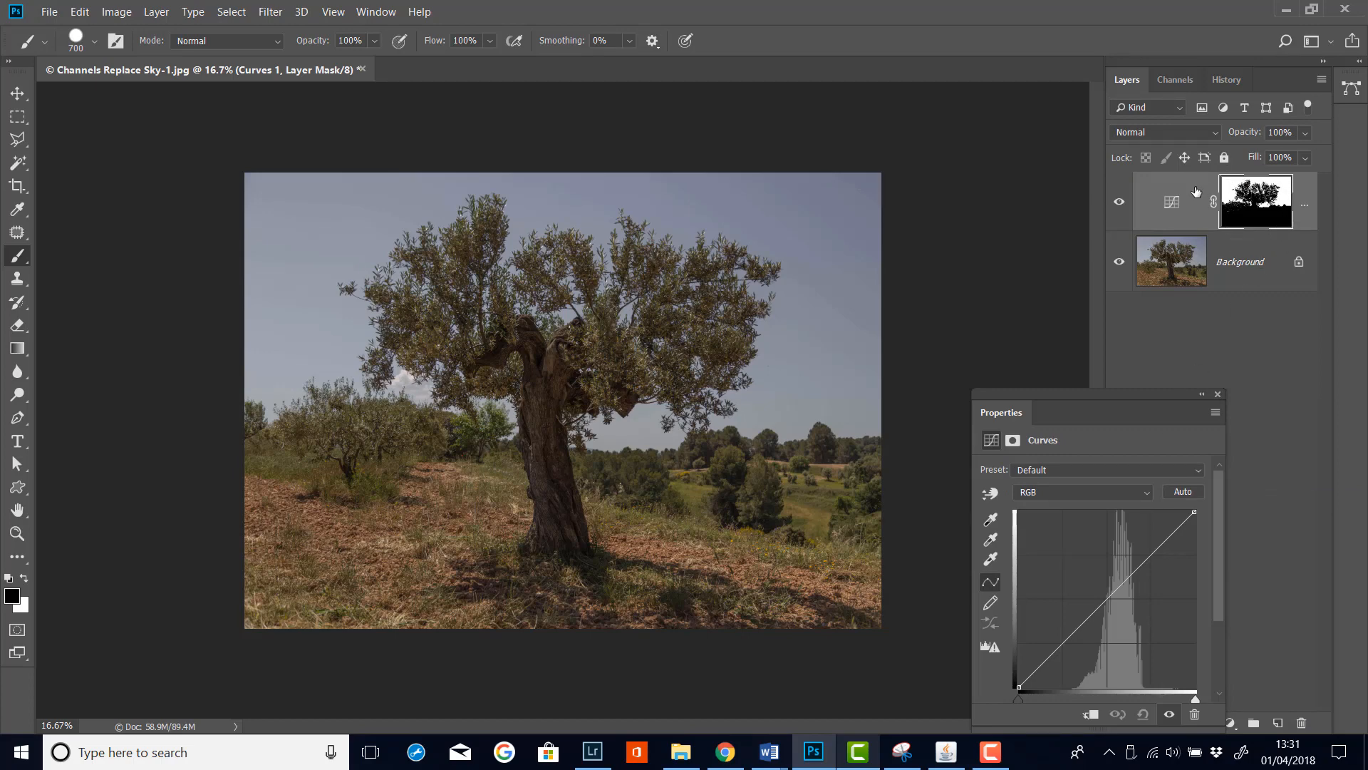
Pull the Curves midpoint down to darken the masked sky
left_click_drag(988, 412, 952, 321)
mouse_move(1072, 504)
left_mouse_down()
mouse_move(1101, 567)
mouse_move(1059, 452)
mouse_move(1083, 528)
mouse_move(1084, 515)
left_mouse_up()
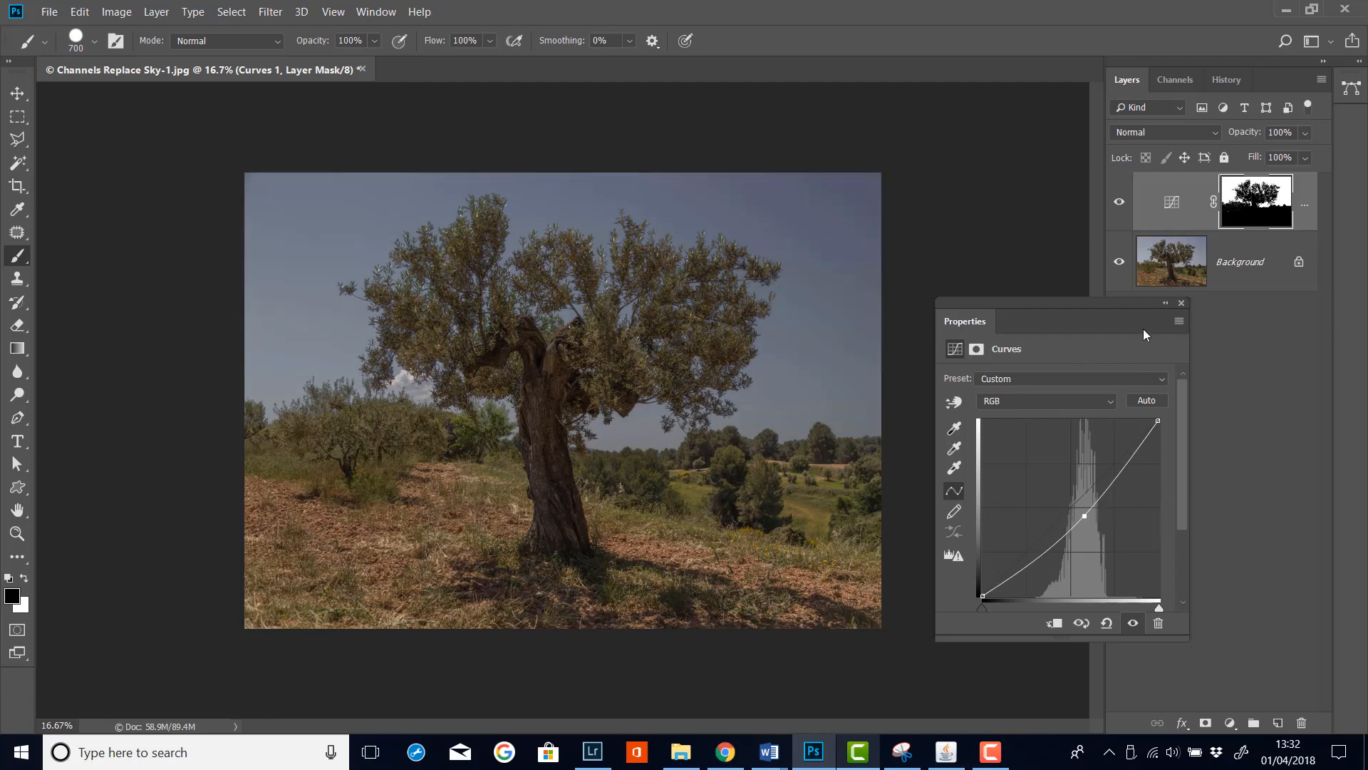
left_click_drag(1165, 317, 1143, 361)
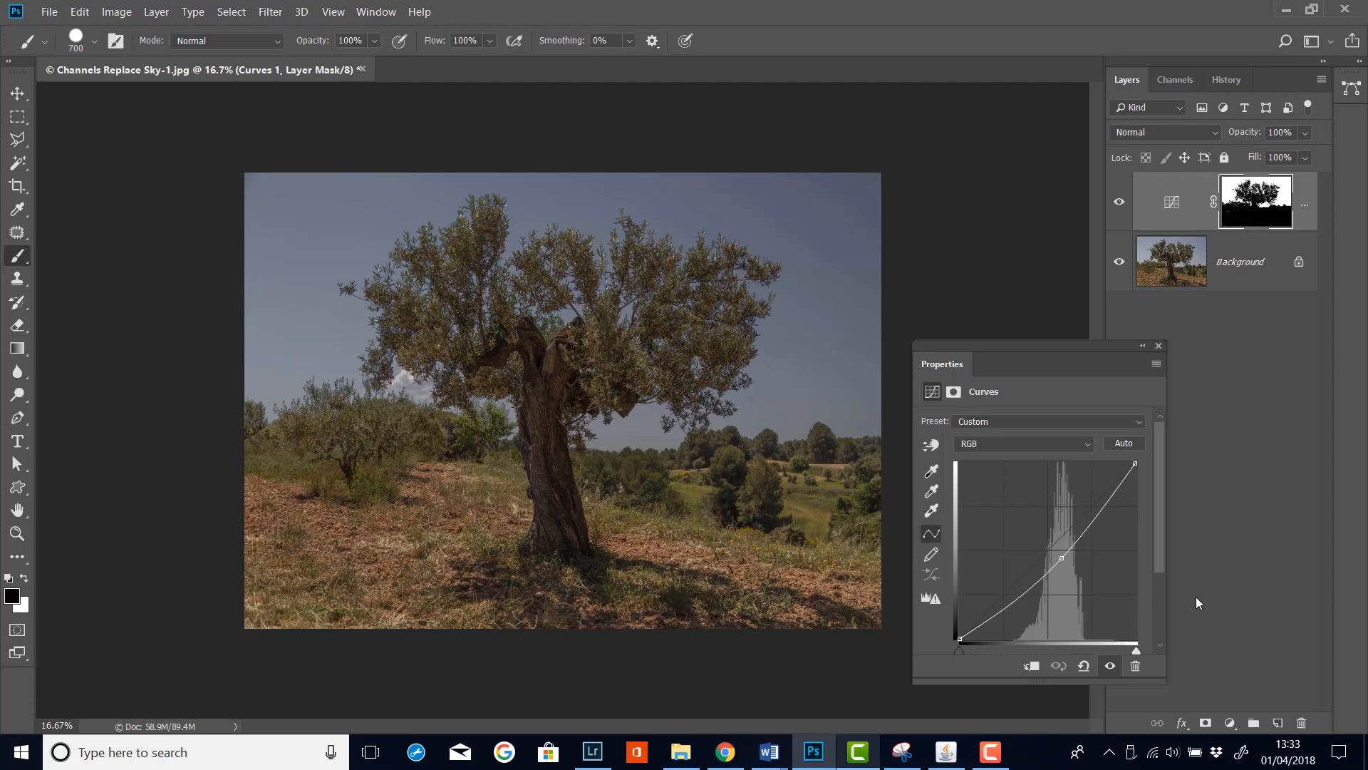
Add a Hue/Saturation adjustment layer and copy the Curves layer mask onto it, replacing its mask
left_click(1230, 723)
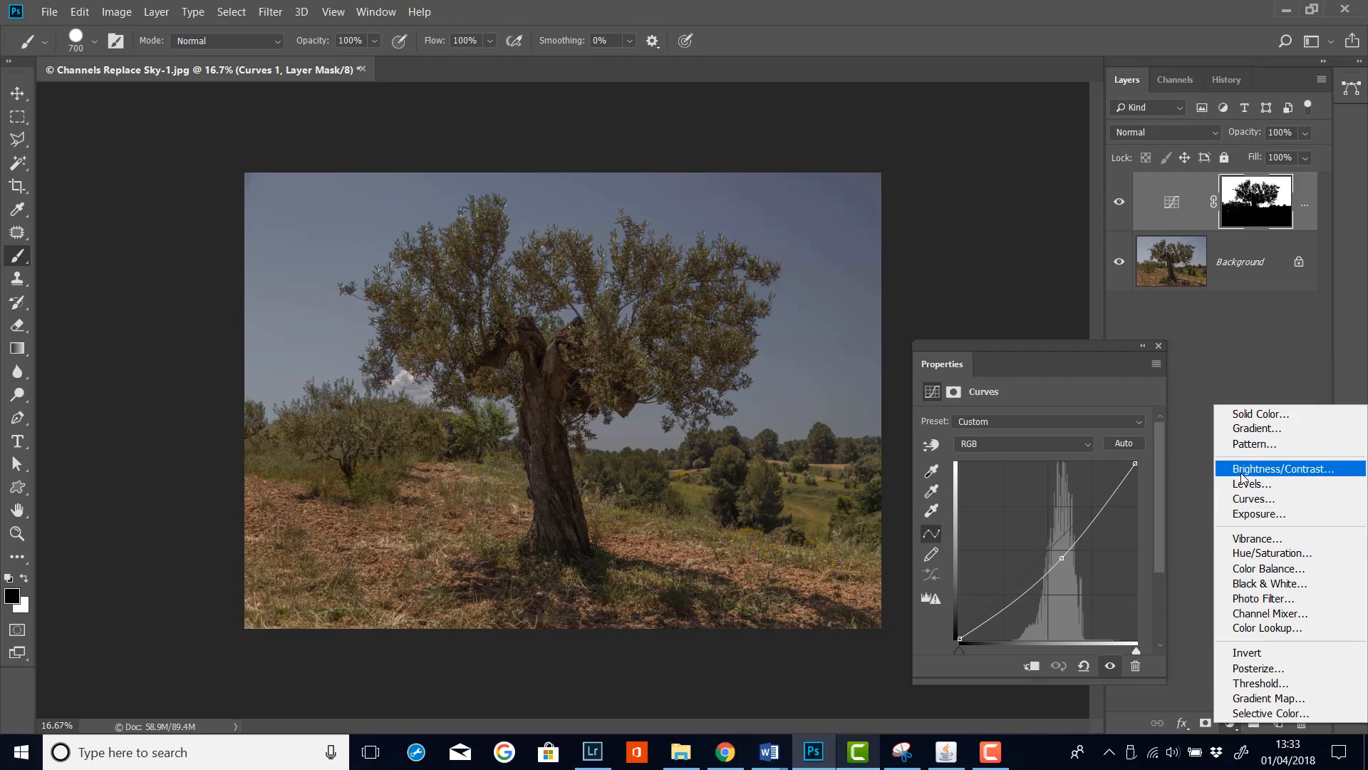
left_click(1273, 554)
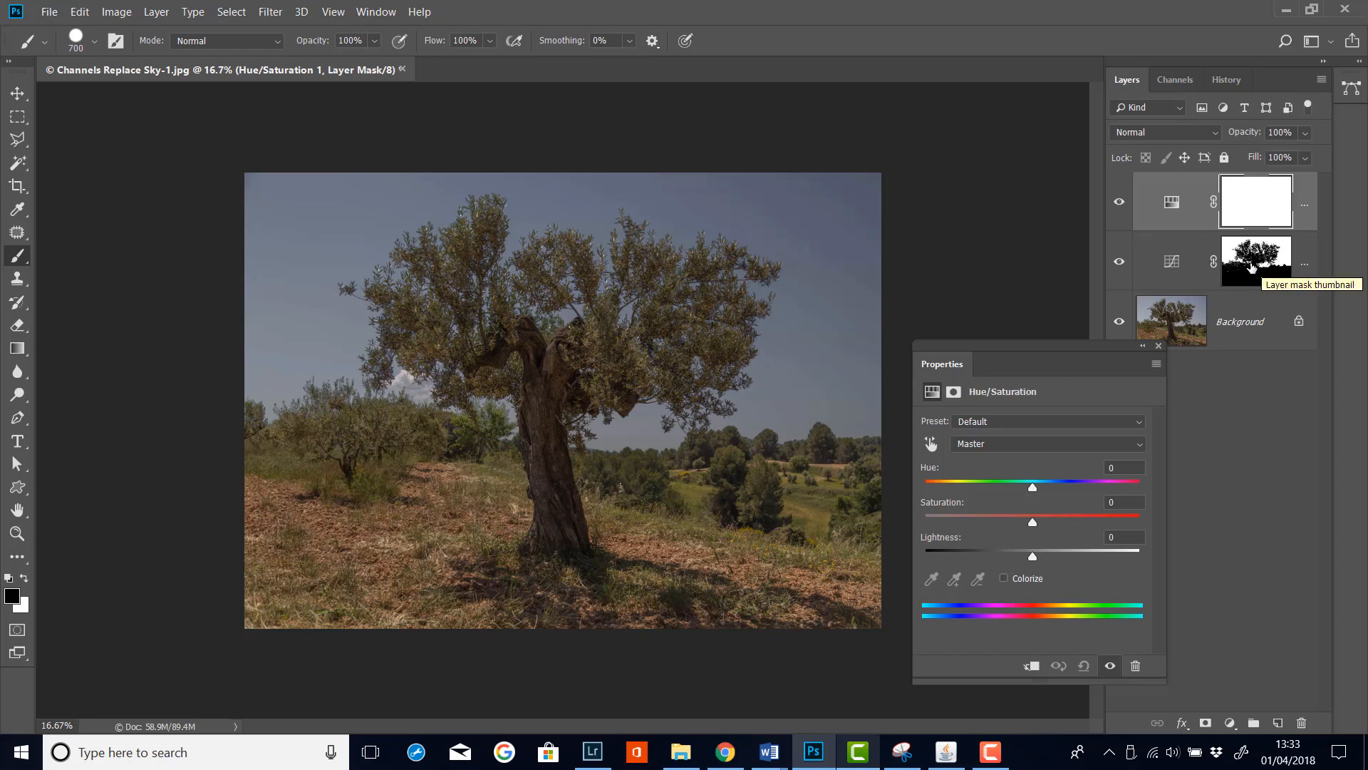
left_click(1255, 268)
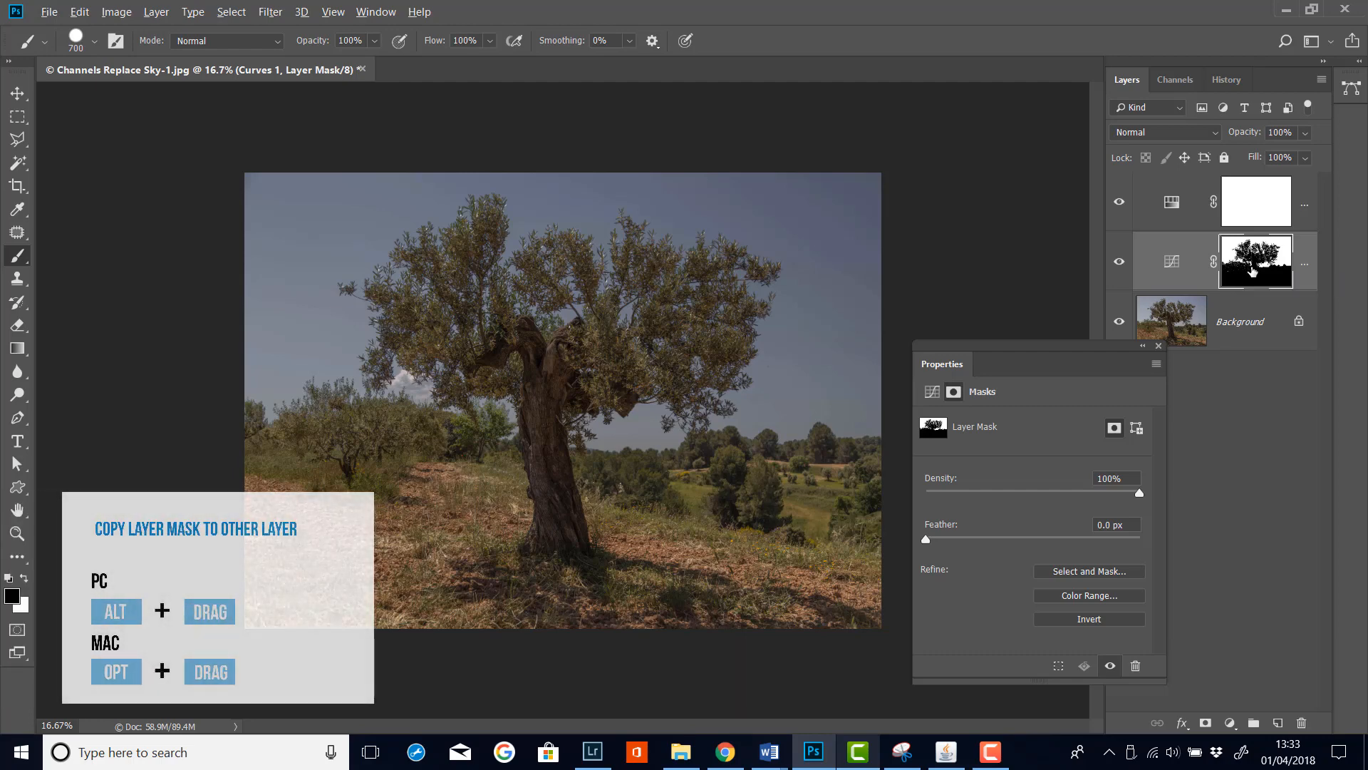
left_click_drag(1253, 271, 1251, 200)
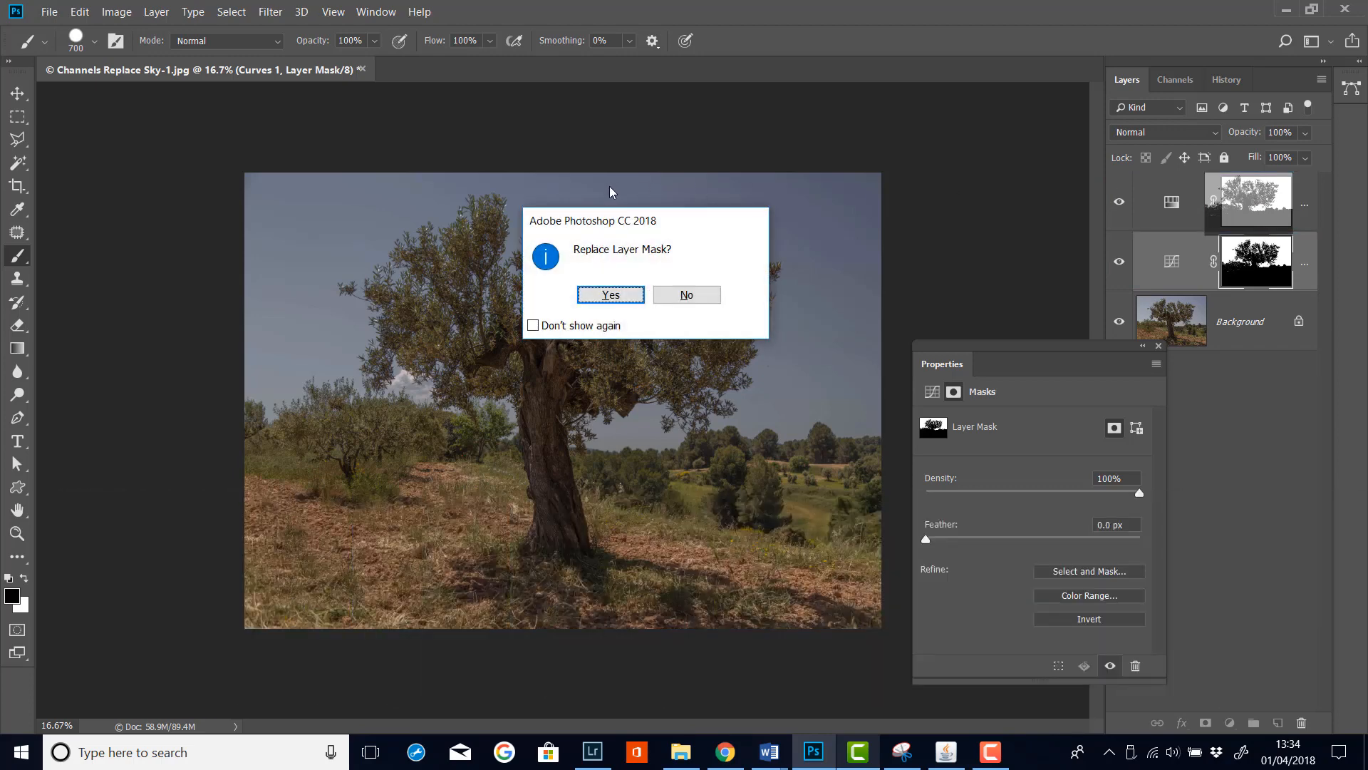
left_click(612, 296)
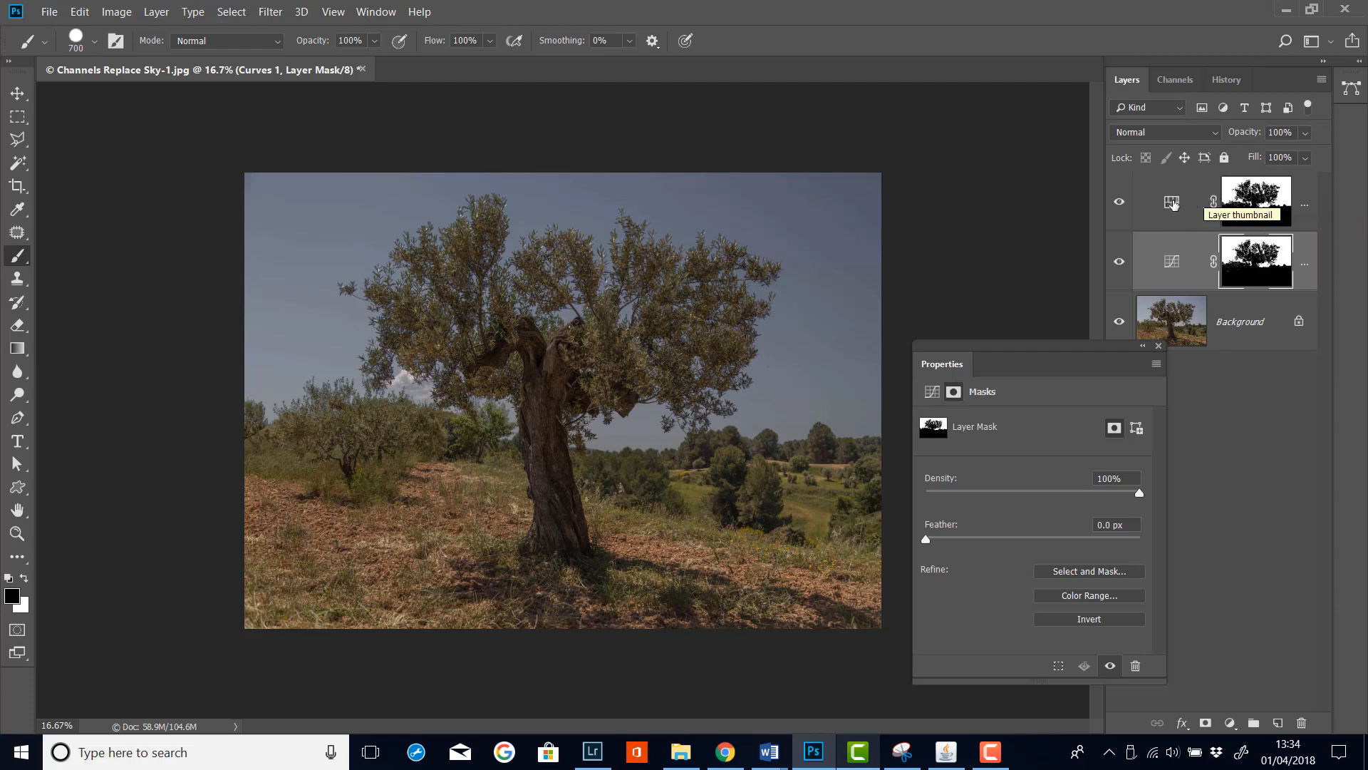
On the Hue/Saturation layer, switch the range to Blues and raise the saturation slightly
left_click(1173, 204)
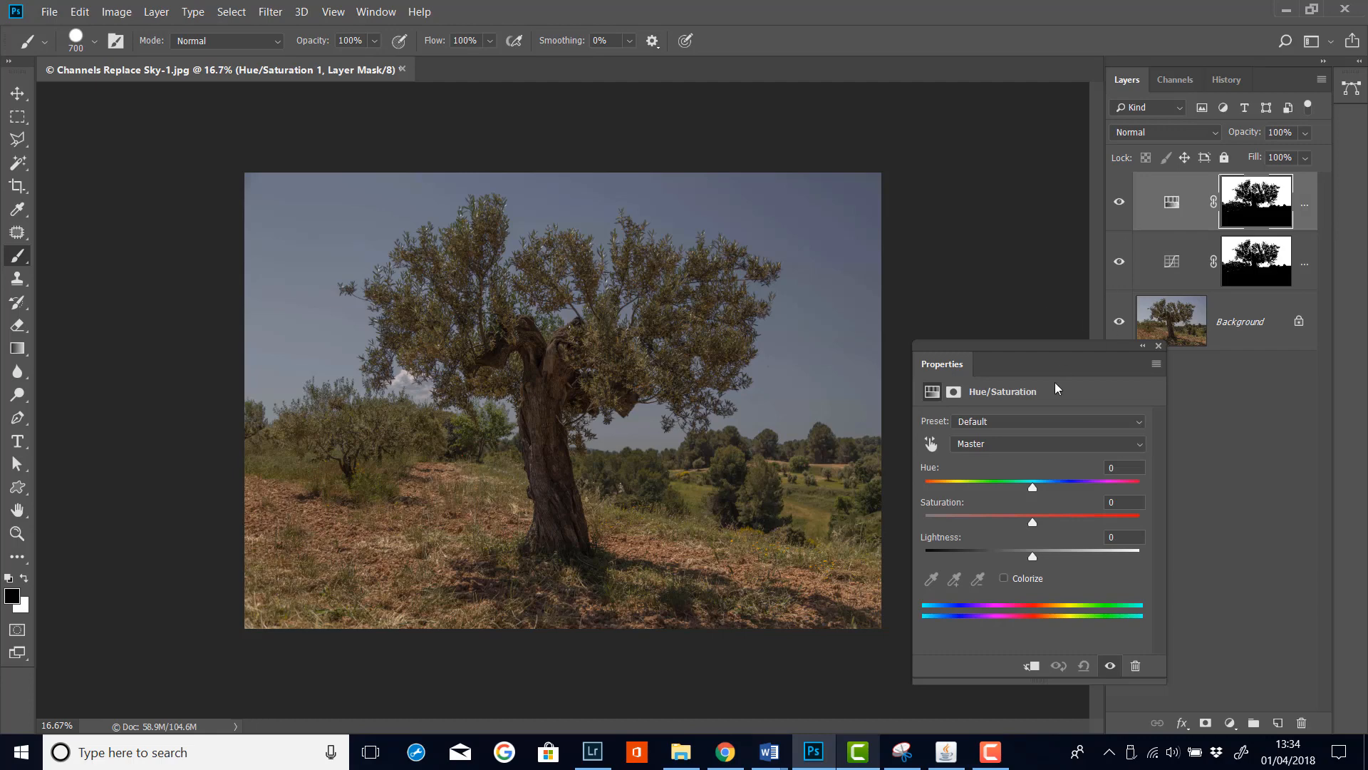
left_click(1139, 445)
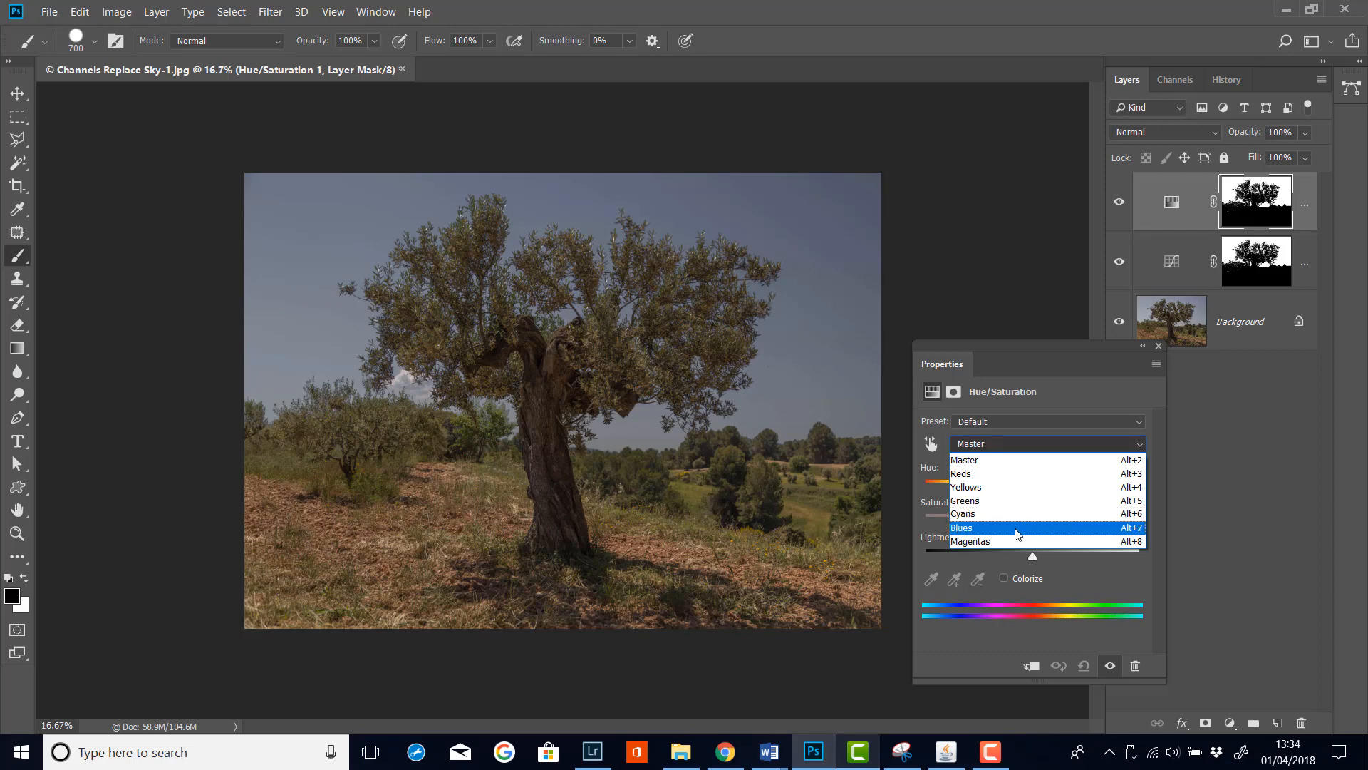
left_click(1018, 529)
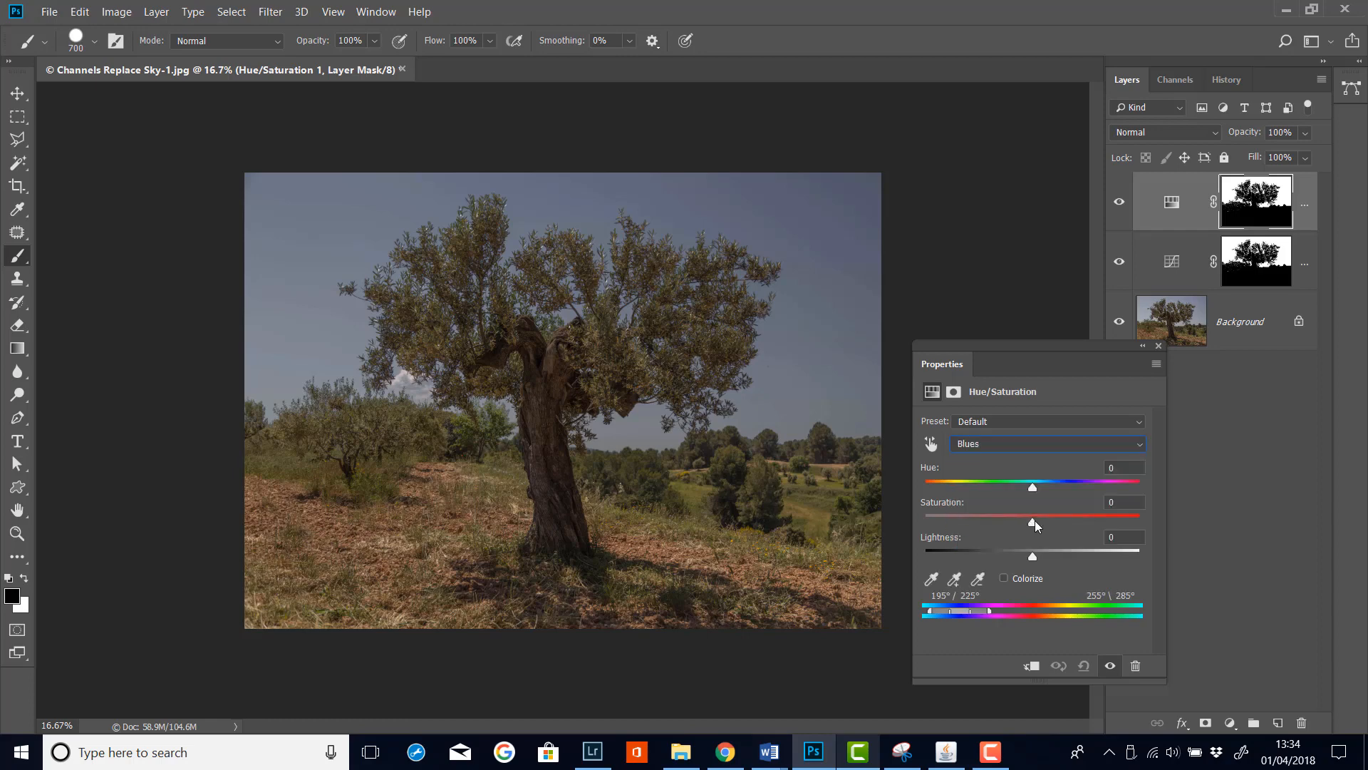
left_click(1035, 520)
left_click_drag(1039, 520, 1062, 556)
left_click_drag(1068, 560, 1071, 560)
Fine-tune the Curves midpoint slightly lower on the Curves layer
left_click(1172, 261)
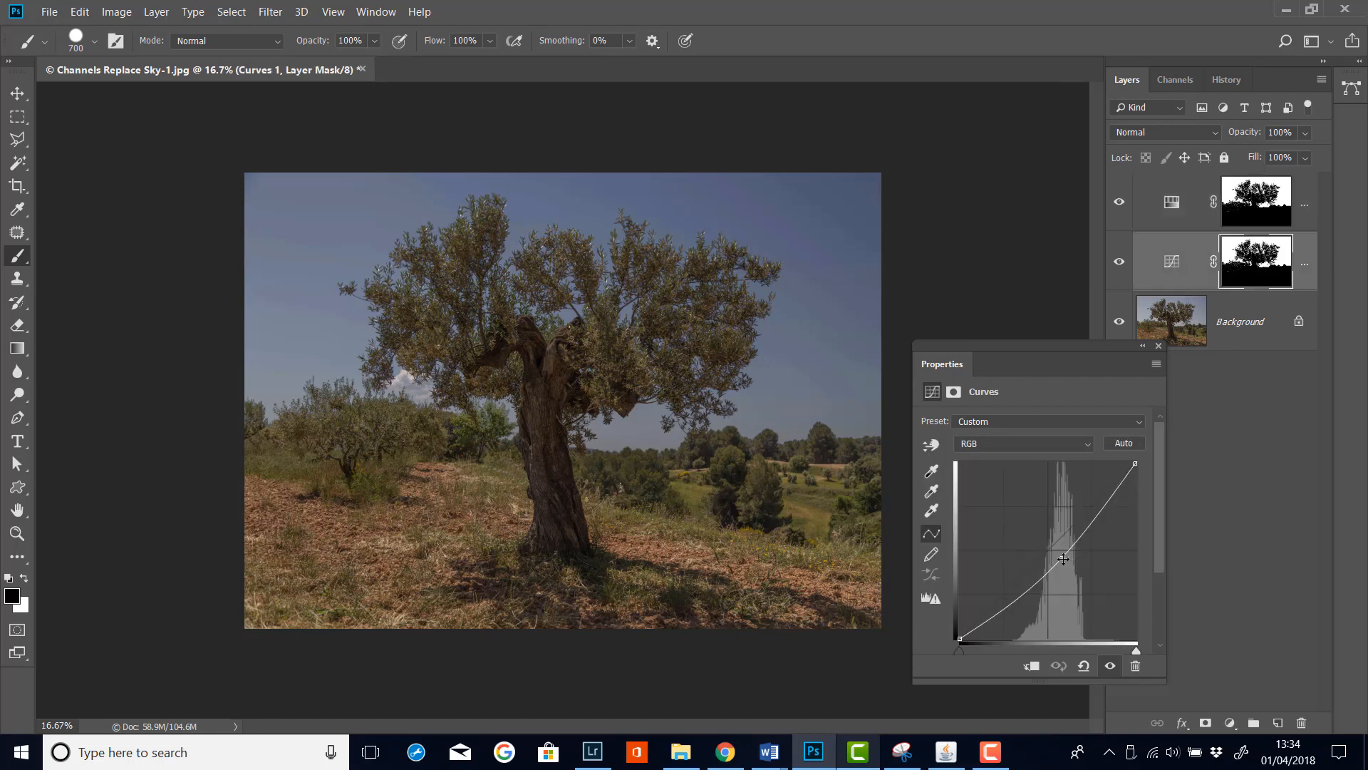
left_click_drag(1063, 559, 1062, 563)
Select both adjustment layers and group them together
left_click(1195, 222)
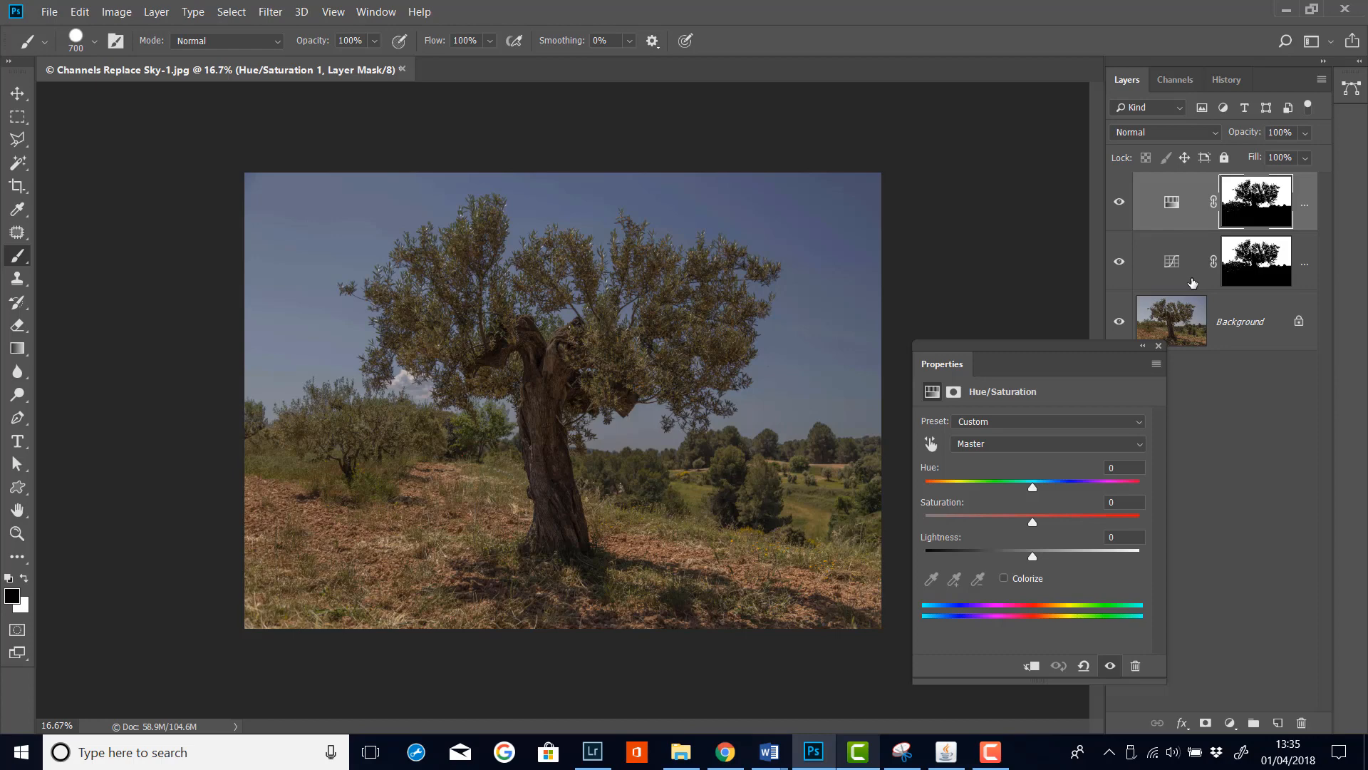
left_click(1193, 282, "shift")
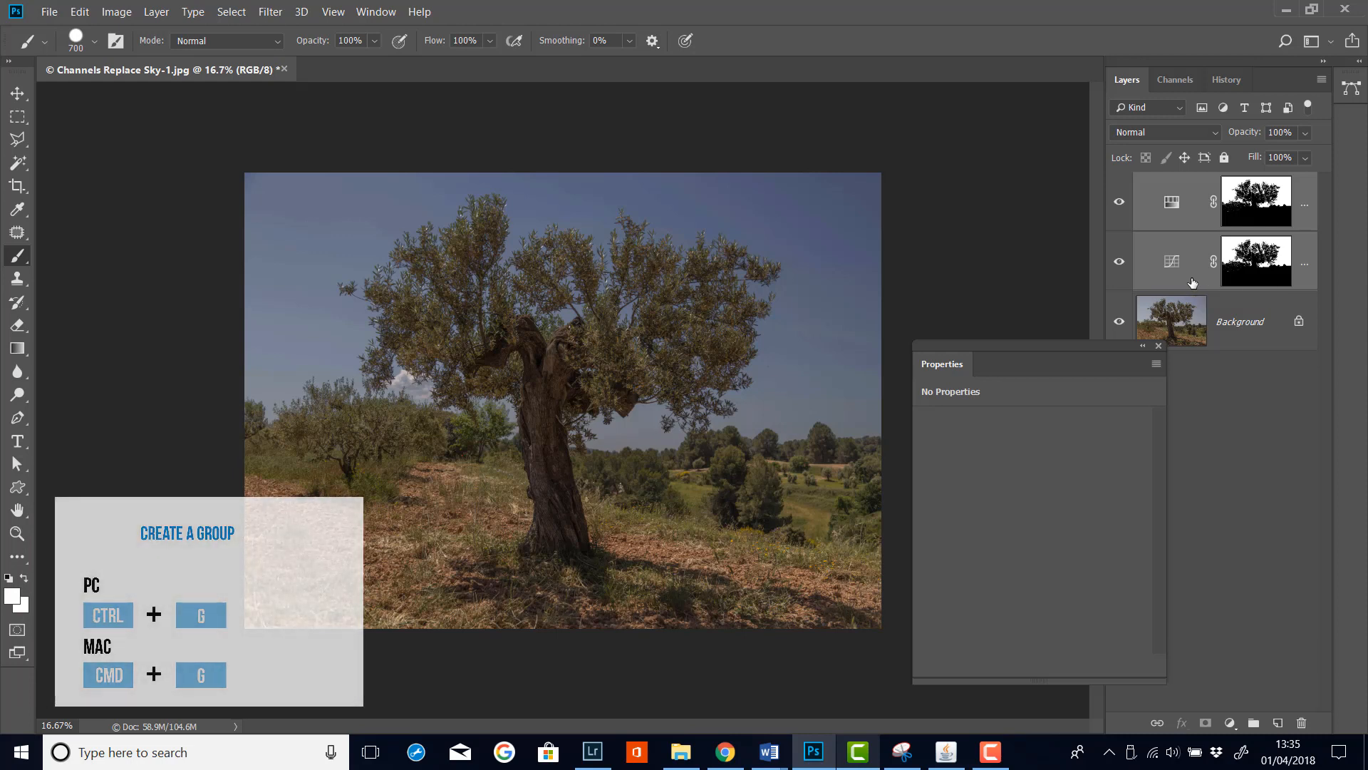
key("ctrl+g")
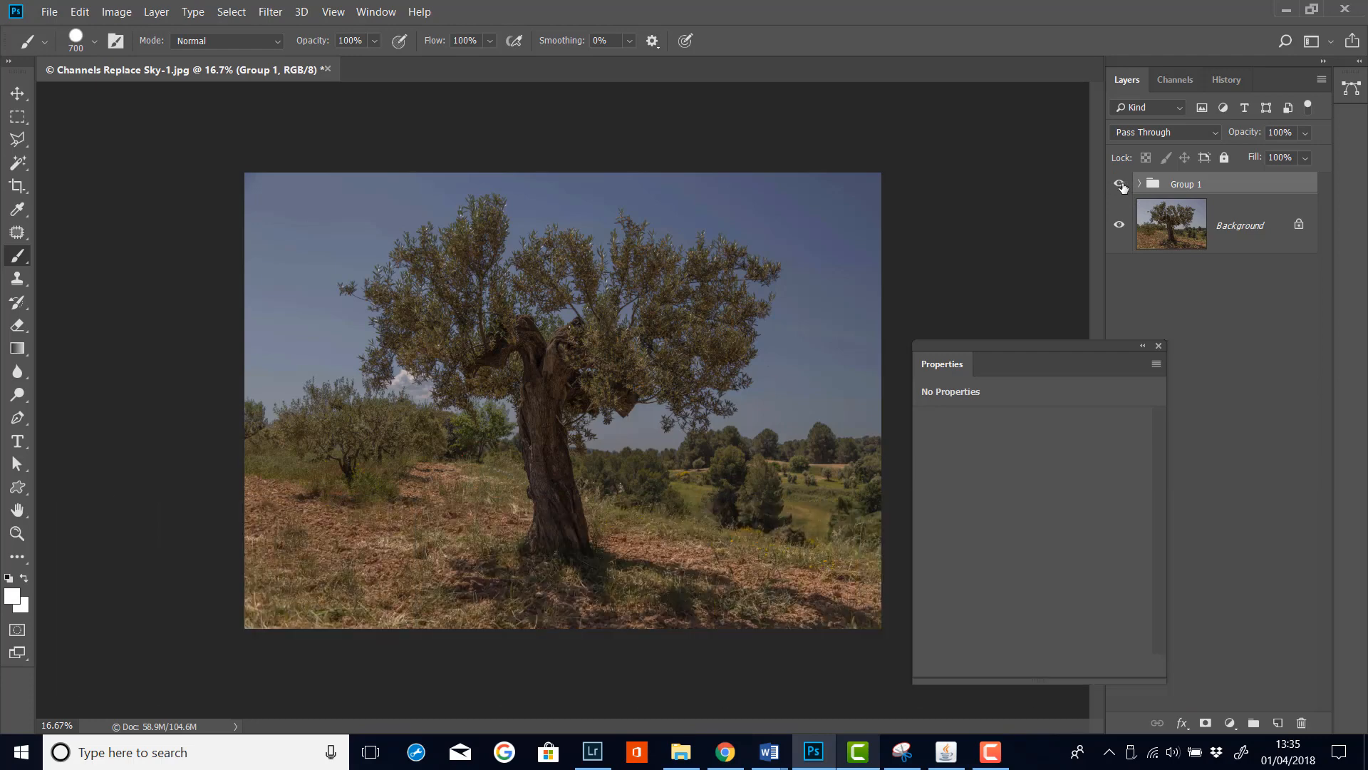
Toggle the group's visibility to compare the image before and after the adjustments
left_click(1120, 184)
left_click(1121, 184)
left_click(1120, 184)
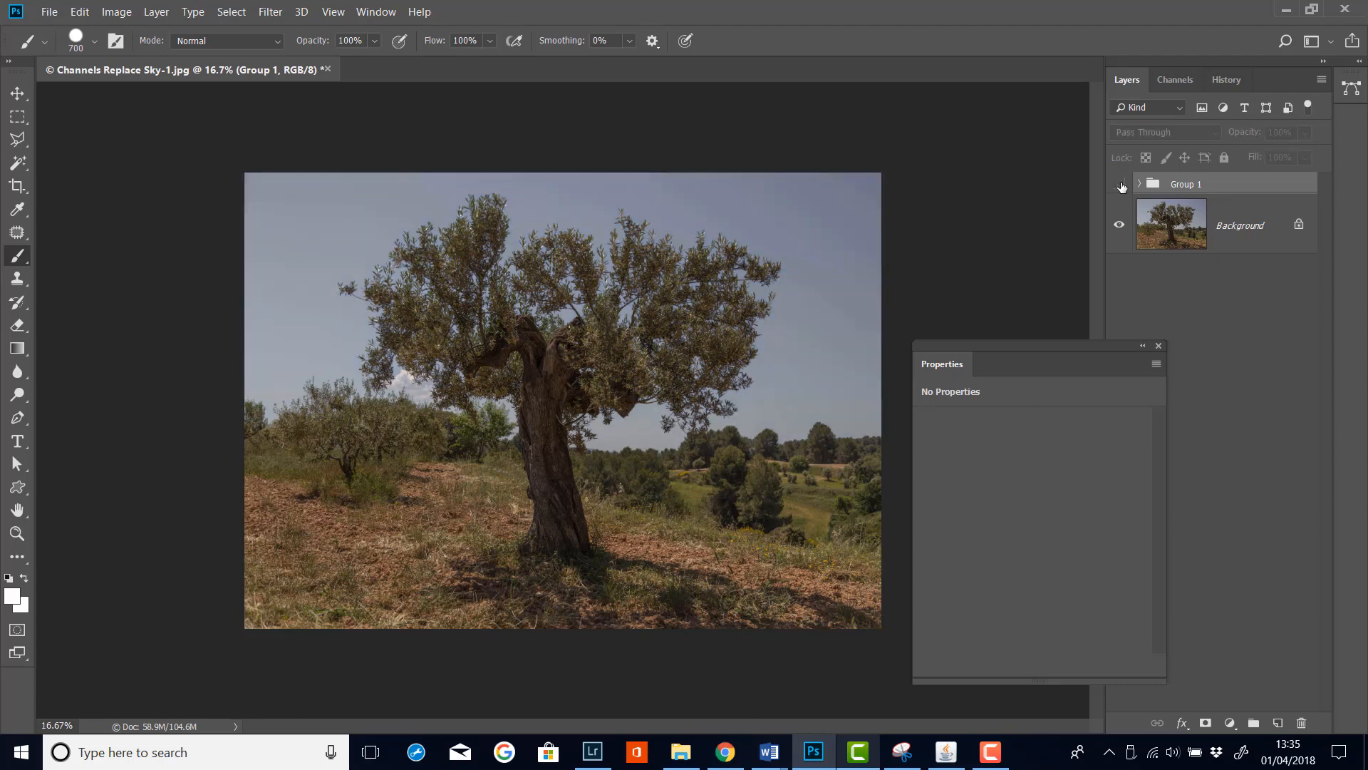
left_click(1120, 184)
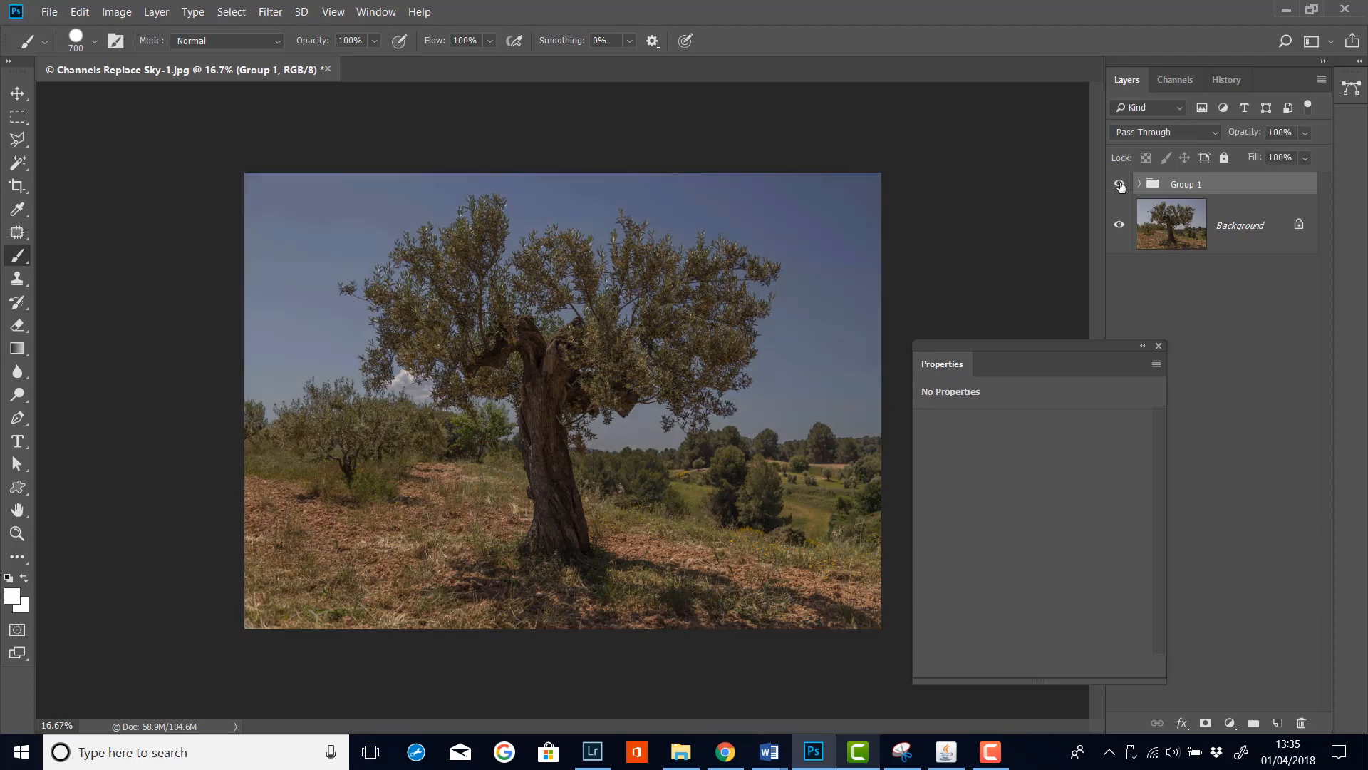